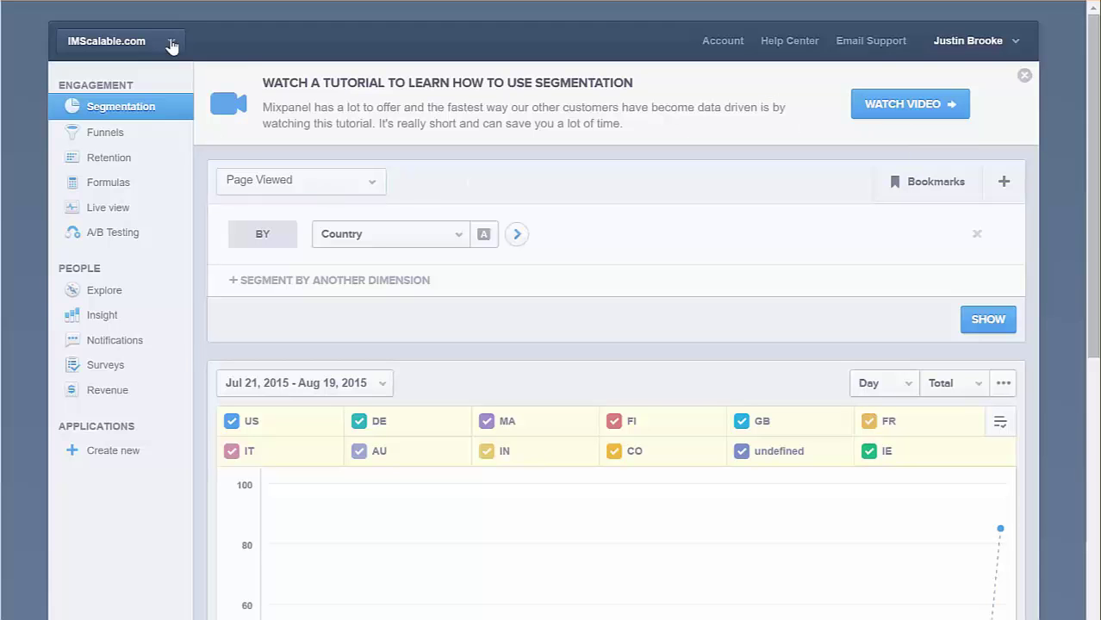
Create a new Mixpanel project named HerbalHacks.com from the project list.
{"action": "left_click", "coordinate": [172, 43]}
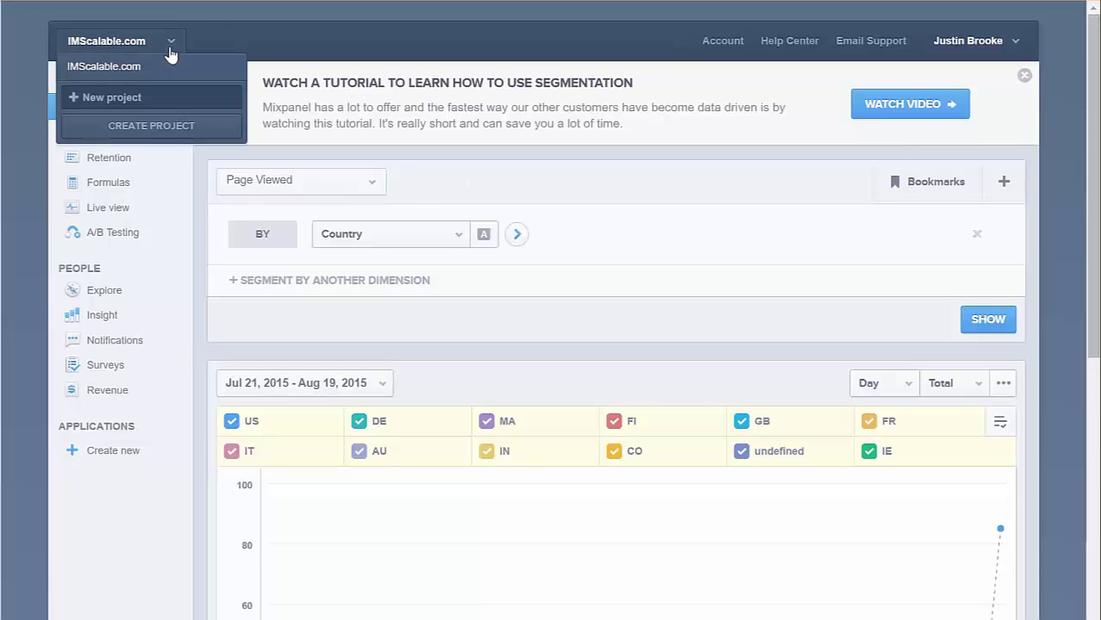
{"action": "left_click", "coordinate": [113, 99]}
{"action": "type", "text": "H"}
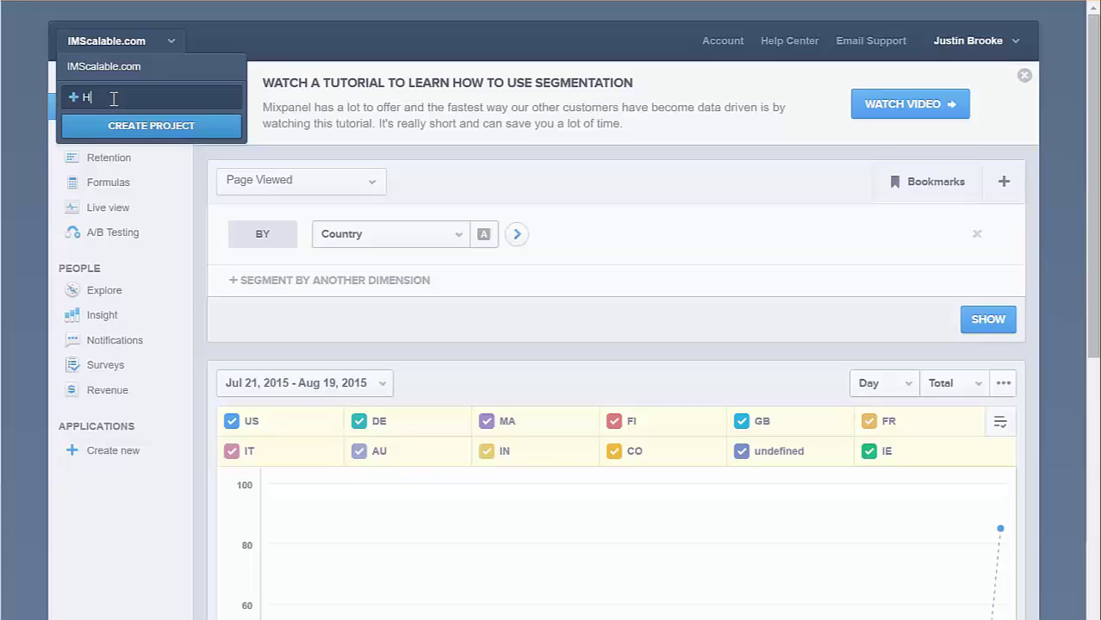
{"action": "type", "text": "erbalHacks.com"}
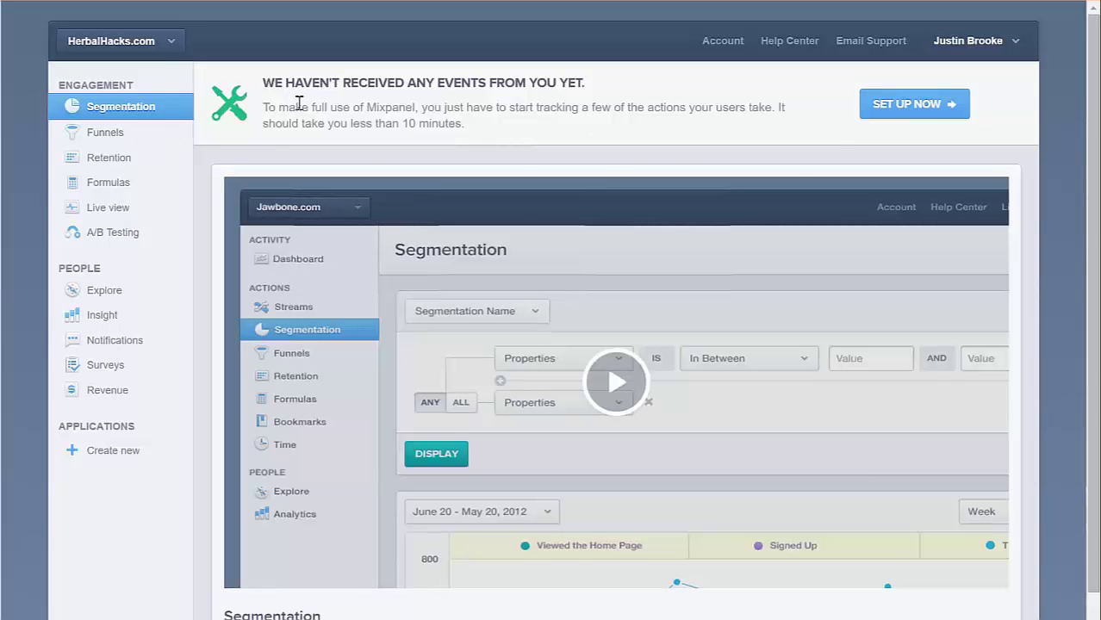
Copy the Mixpanel JavaScript library snippet from the project's quick-install setup page.
{"action": "left_click", "coordinate": [907, 104]}
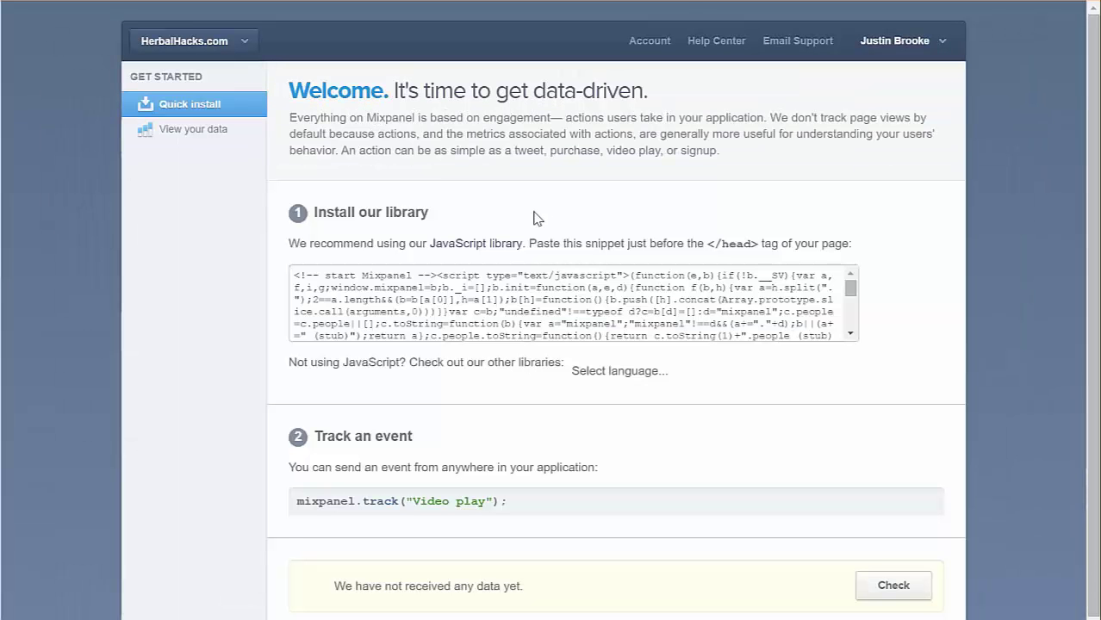
{"action": "left_click", "coordinate": [674, 314]}
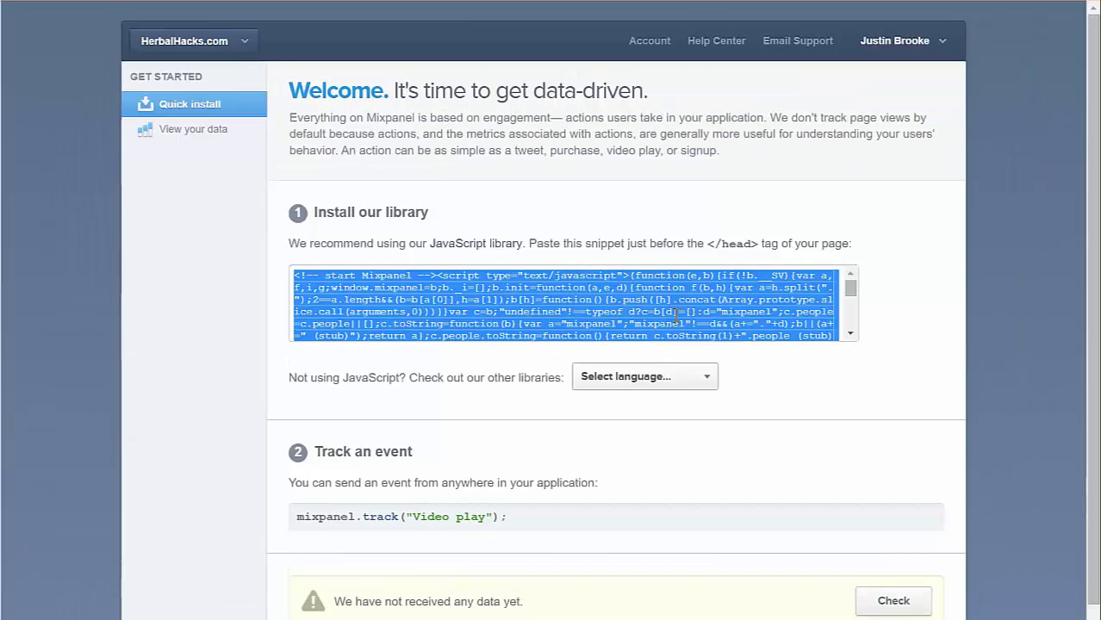
{"action": "right_click", "coordinate": [492, 332]}
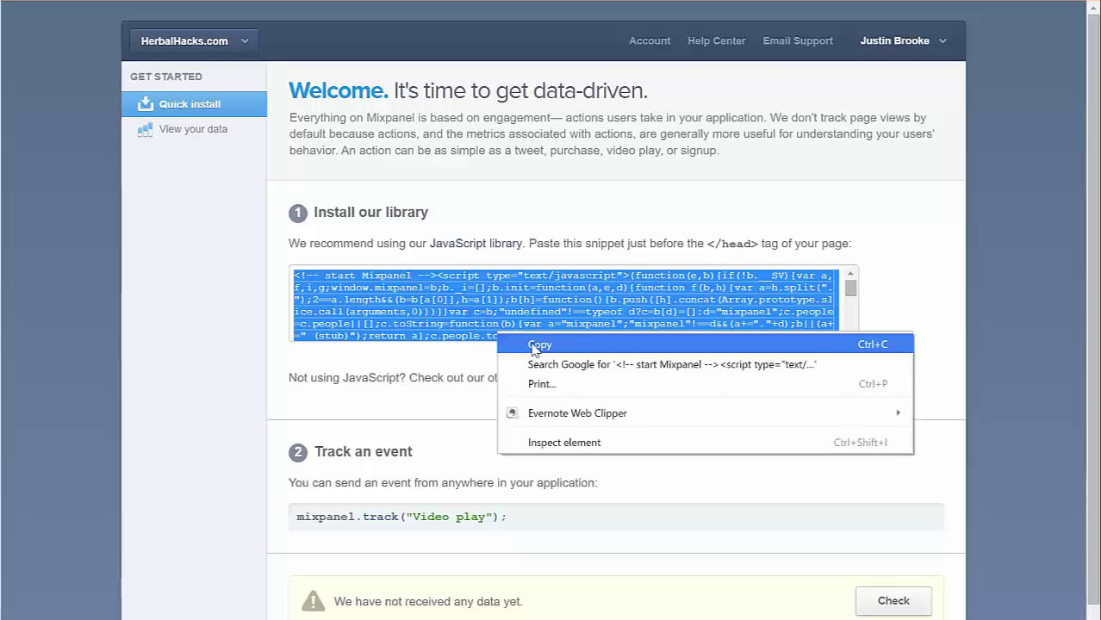
{"action": "left_click", "coordinate": [534, 348]}
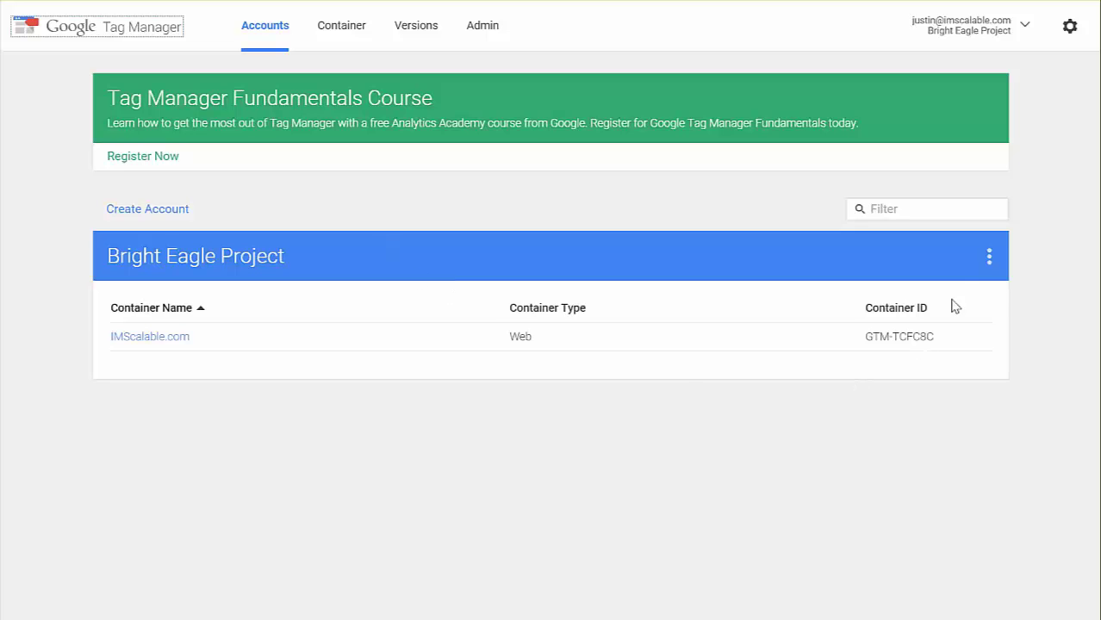
Create a Web container named HerbalHacks.com under the Google Tag Manager account.
{"action": "left_click", "coordinate": [989, 257]}
{"action": "left_click", "coordinate": [934, 363]}
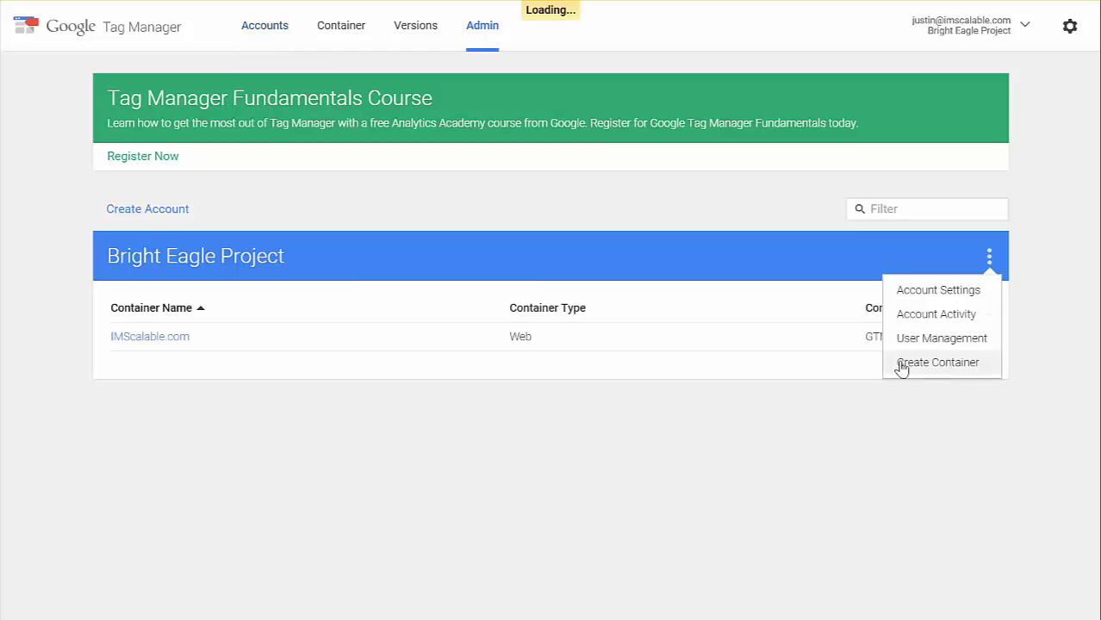
{"action": "left_click", "coordinate": [263, 205]}
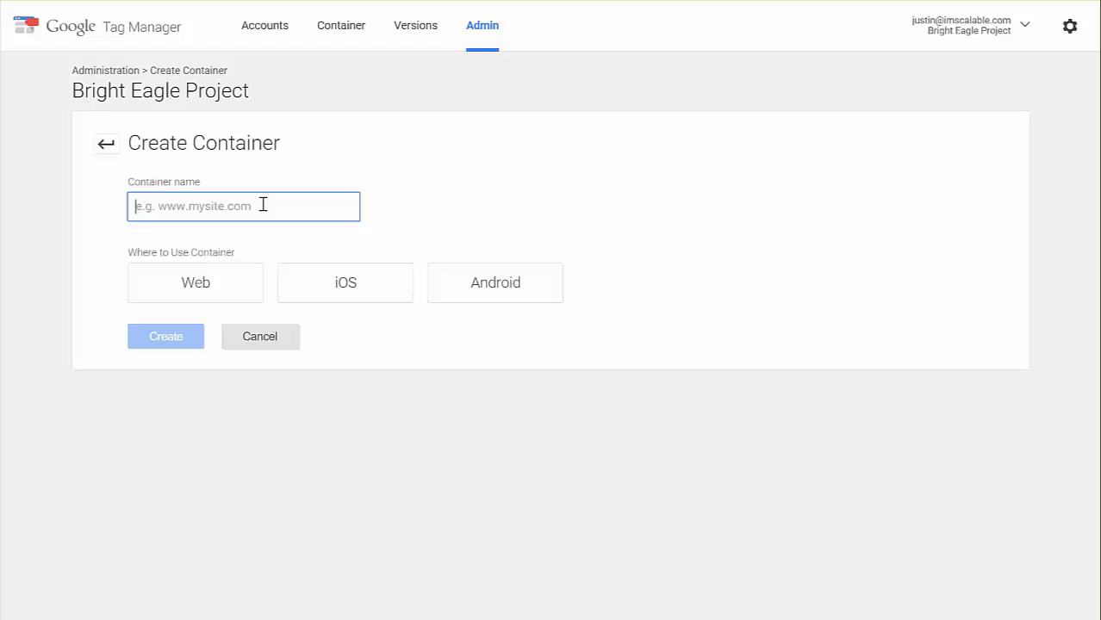
{"action": "type", "text": "HerbalHacks.com"}
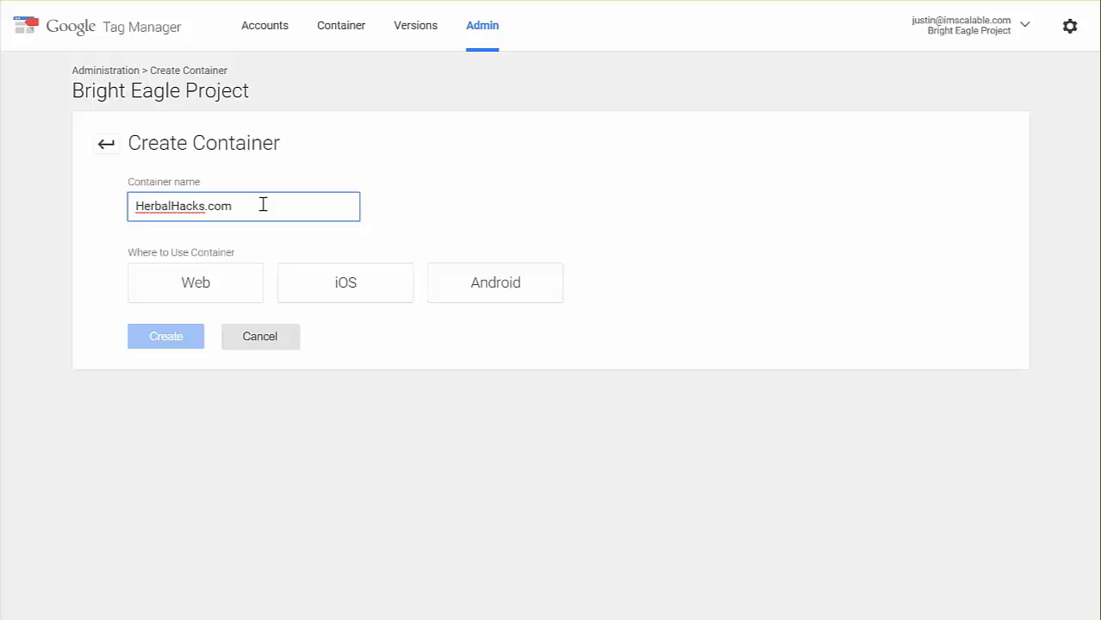
{"action": "left_click", "coordinate": [202, 287]}
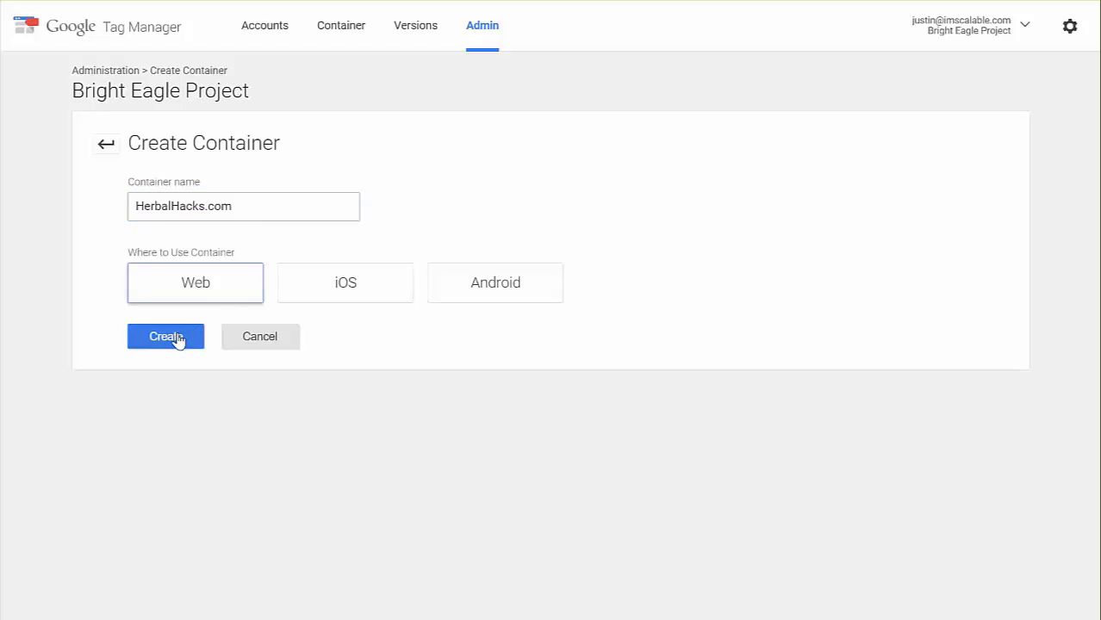
{"action": "left_click", "coordinate": [178, 338]}
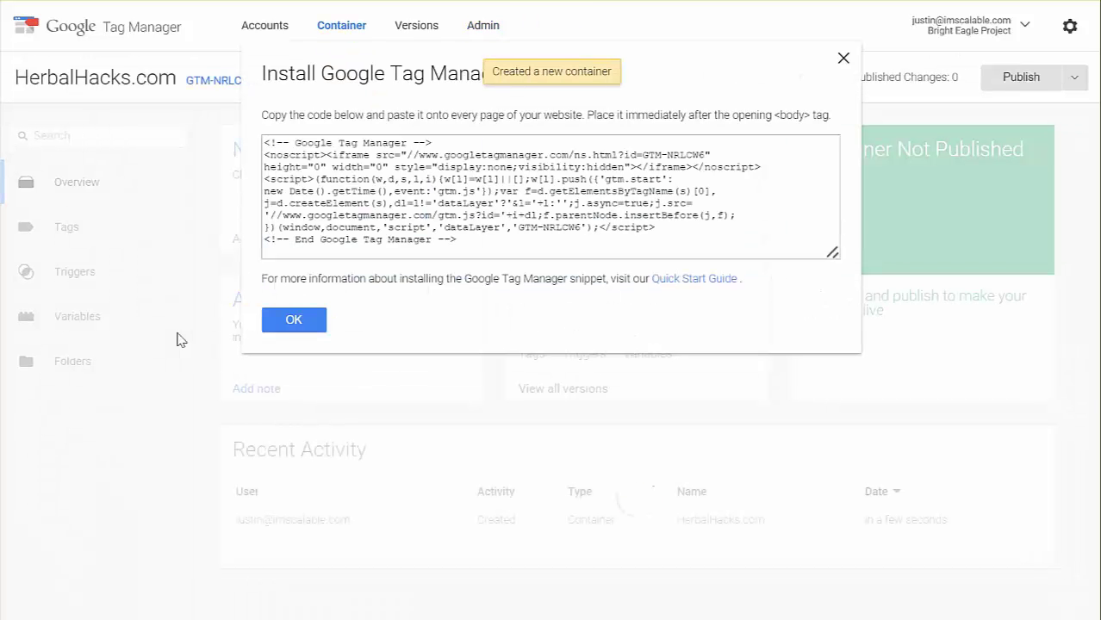
Dismiss the Install Google Tag Manager code dialog with OK.
{"action": "left_click", "coordinate": [318, 321]}
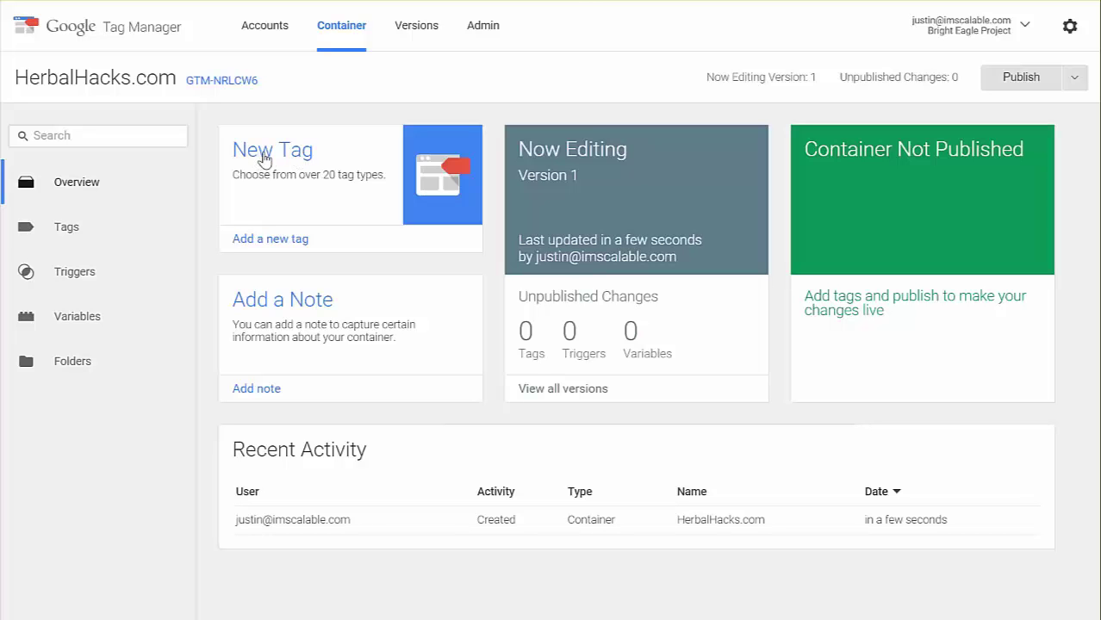
Start a new Custom HTML tag and name it Mixpanel.
{"action": "left_click", "coordinate": [266, 161]}
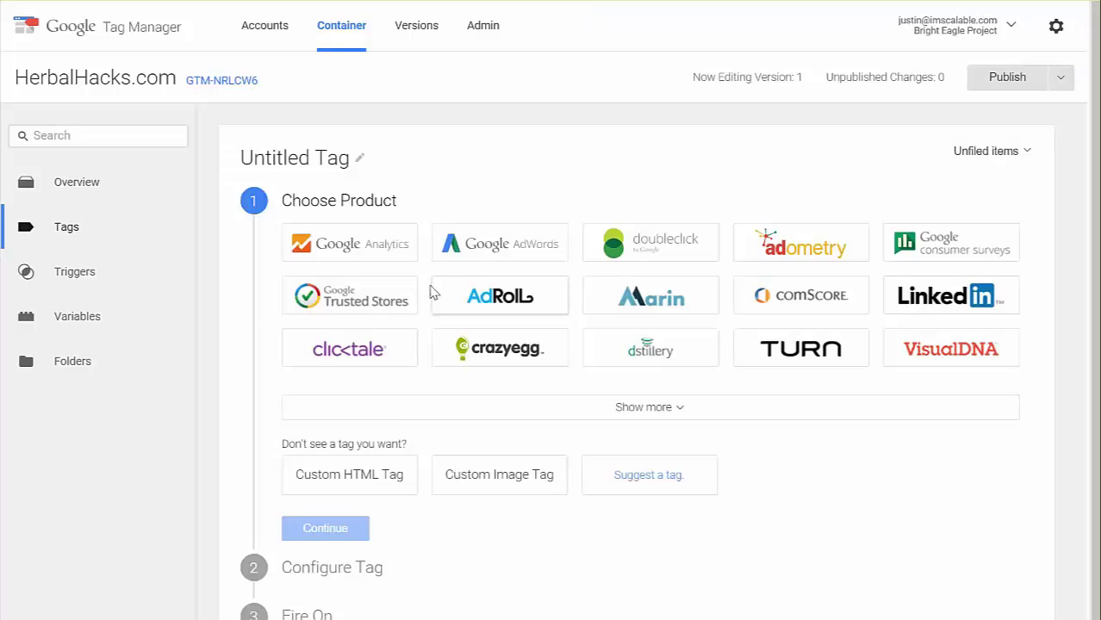
{"action": "left_click", "coordinate": [370, 476]}
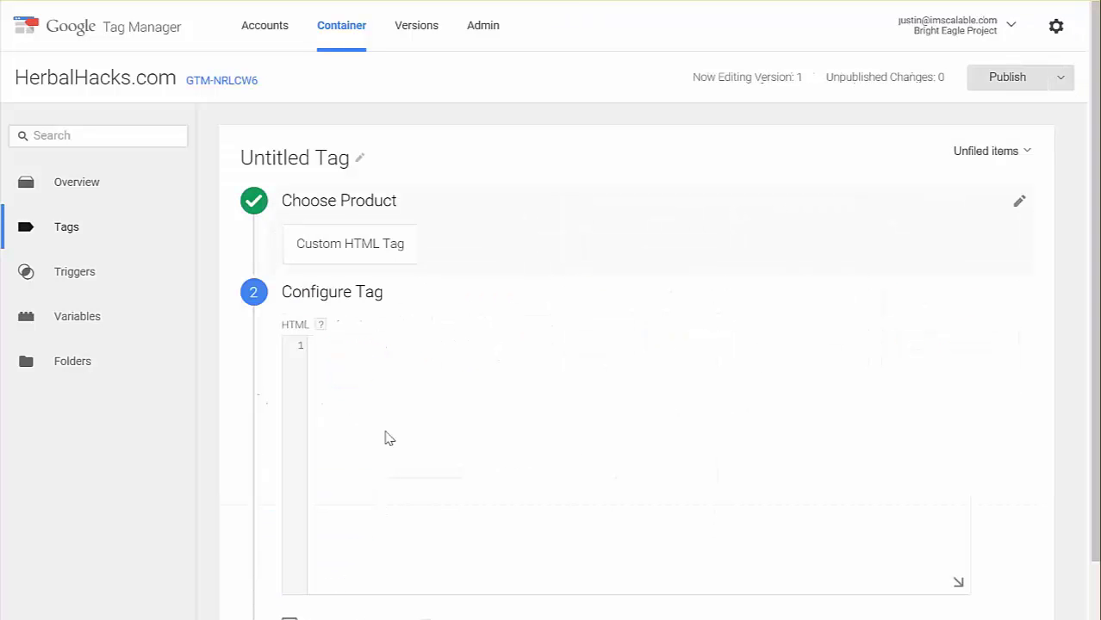
{"action": "left_click", "coordinate": [315, 162]}
{"action": "left_click_drag", "start_coordinate": [349, 160], "coordinate": [205, 167]}
{"action": "type", "text": "Mixpanel"}
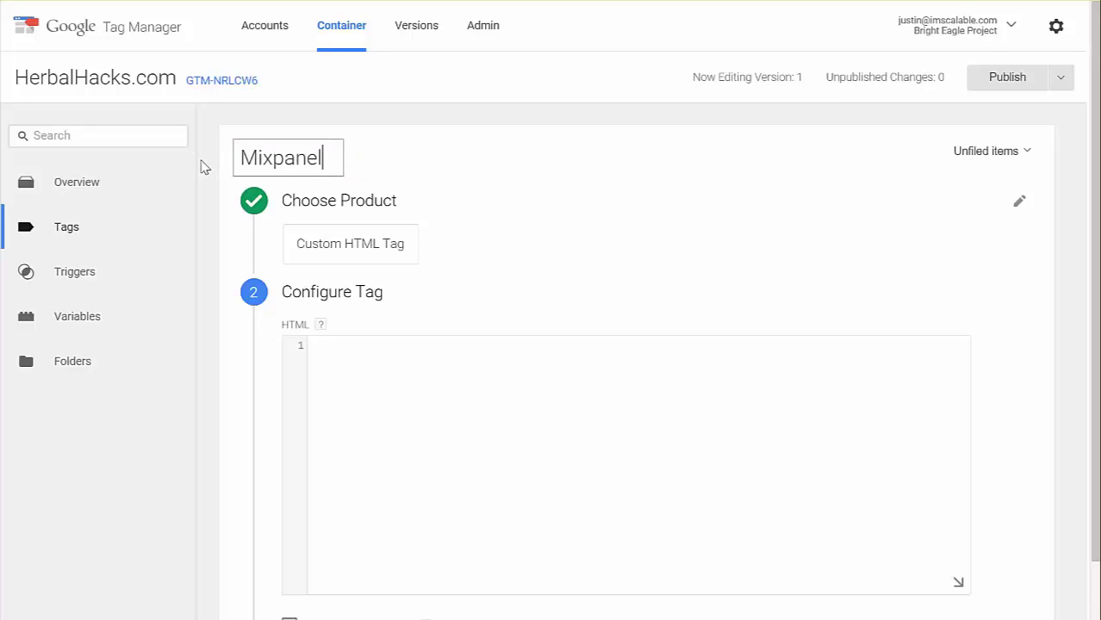
Paste the Mixpanel library snippet as the tag's HTML, trigger it on All Pages, and save.
{"action": "left_click", "coordinate": [457, 393]}
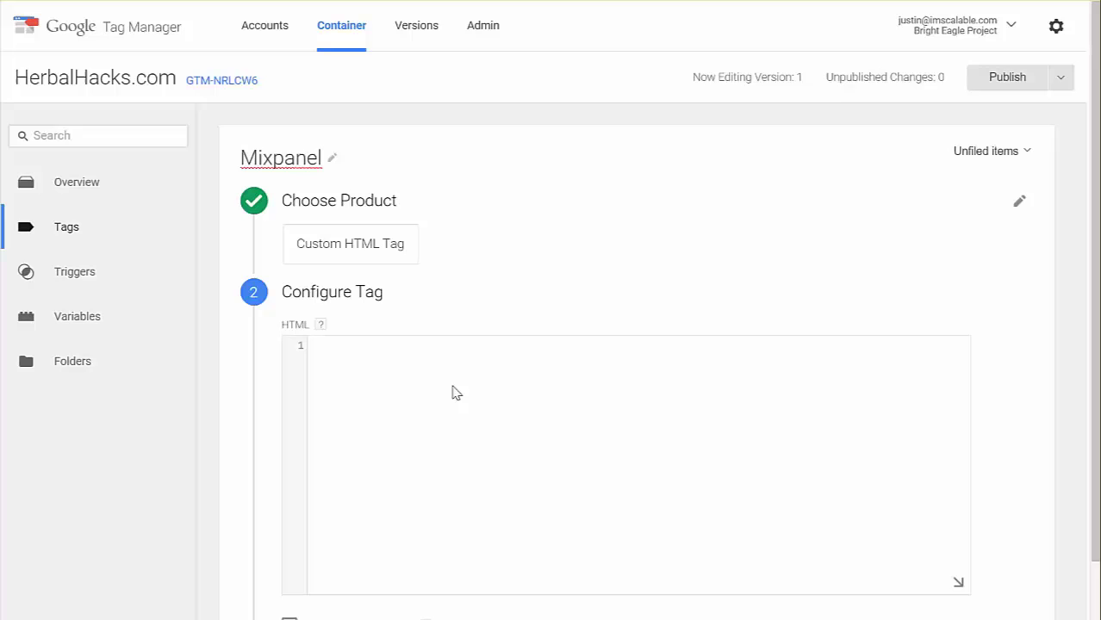
{"action": "key", "text": "ctrl+v"}
{"action": "scroll", "coordinate": [453, 392], "scroll_direction": "down", "scroll_amount": 2}
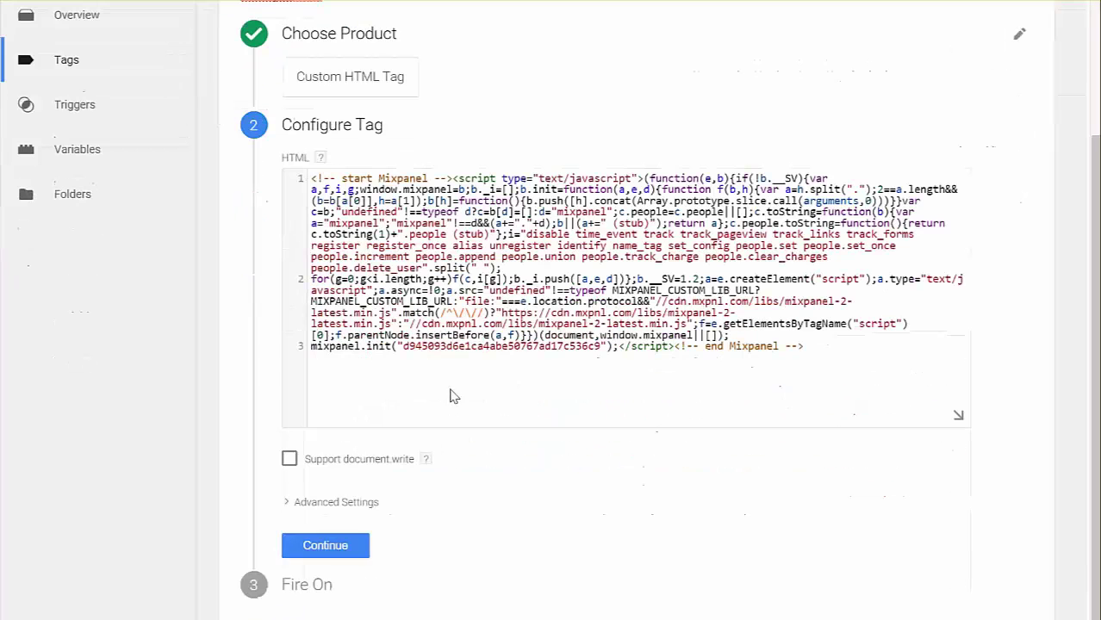
{"action": "left_click", "coordinate": [320, 546]}
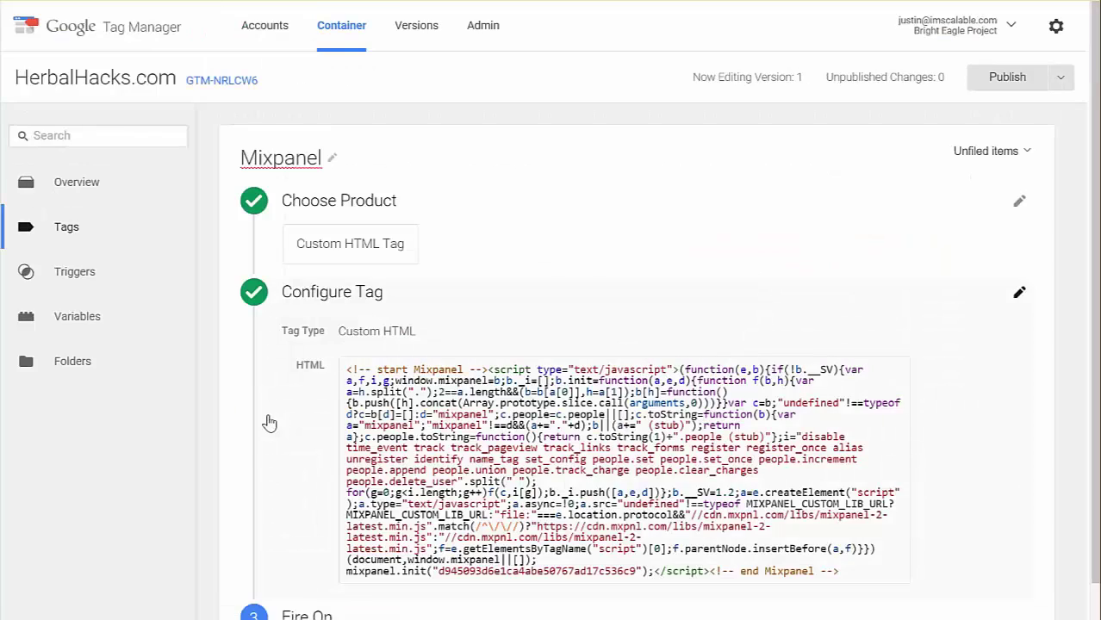
{"action": "scroll", "coordinate": [266, 420], "scroll_direction": "down", "scroll_amount": 1}
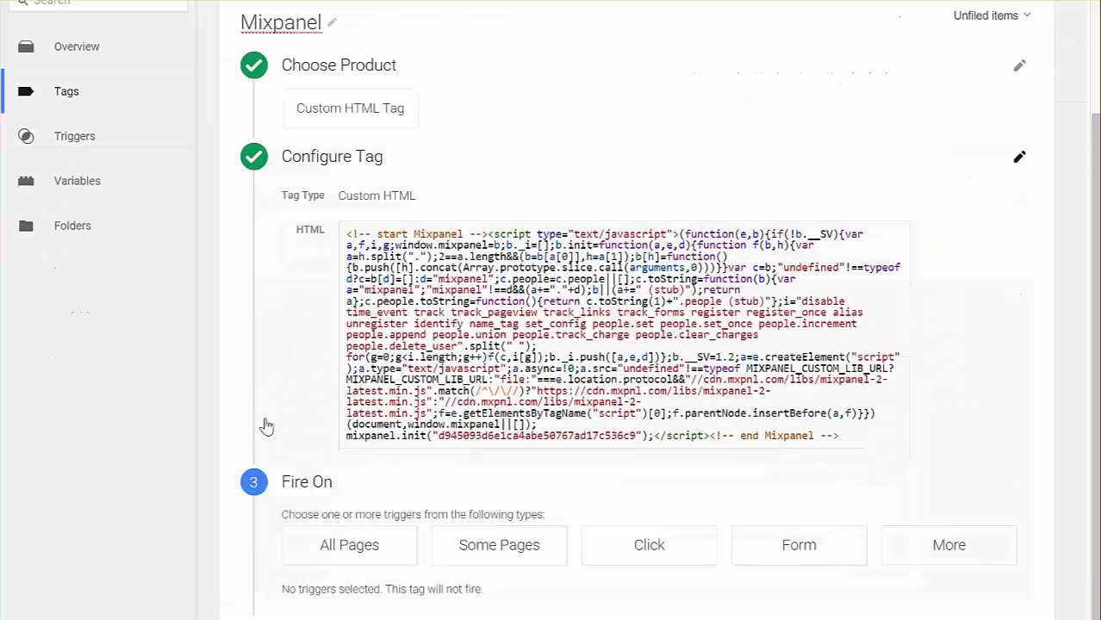
{"action": "left_click", "coordinate": [338, 545]}
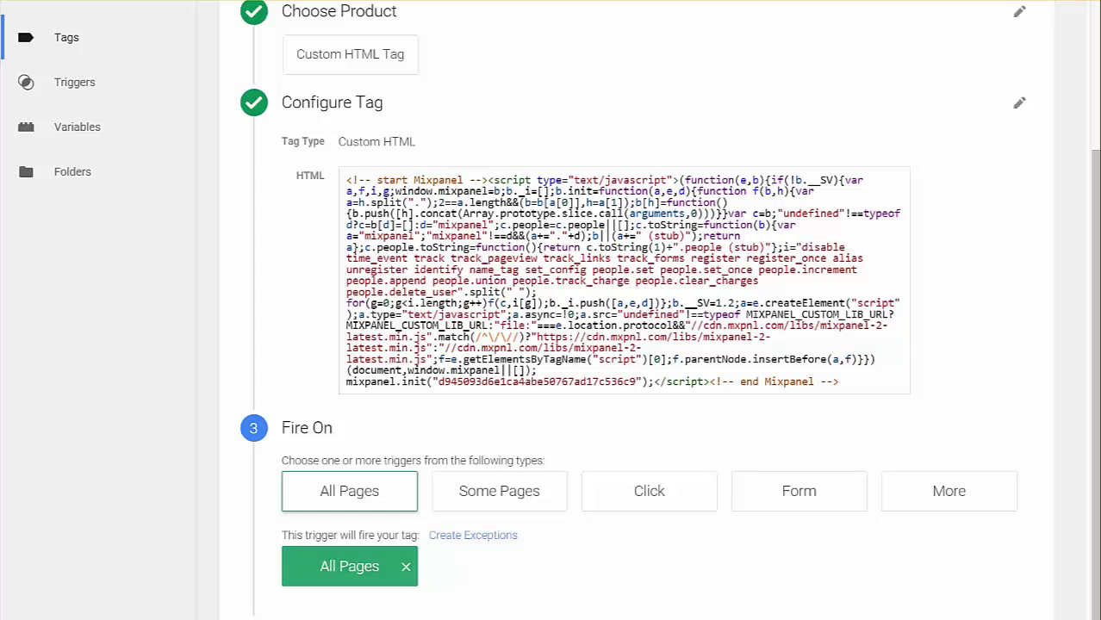
{"action": "left_click", "coordinate": [269, 613]}
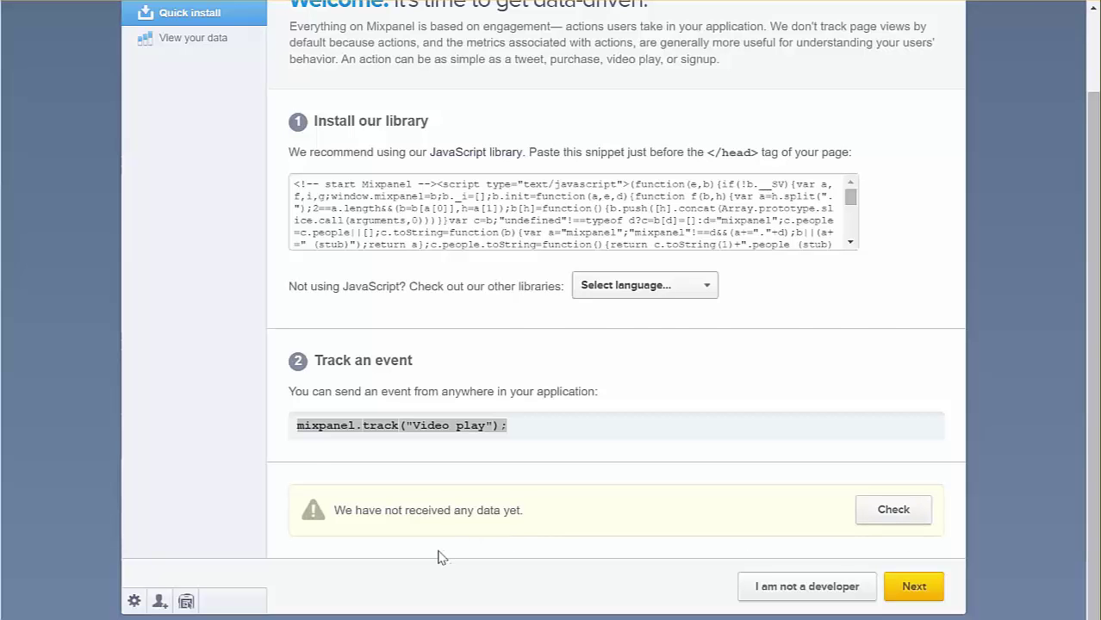
Select the mixpanel.track("Video play"); example line under Track an event.
{"action": "scroll", "coordinate": [441, 558], "scroll_direction": "up", "scroll_amount": 1}
{"action": "scroll", "coordinate": [388, 481], "scroll_direction": "down", "scroll_amount": 1}
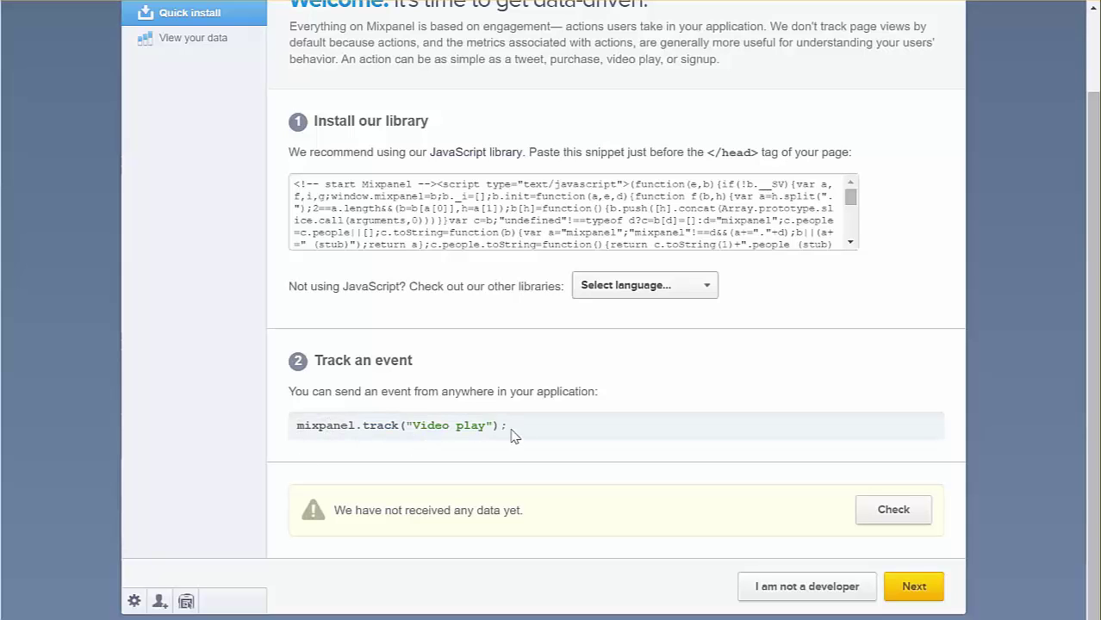
{"action": "left_click_drag", "start_coordinate": [508, 429], "coordinate": [301, 434]}
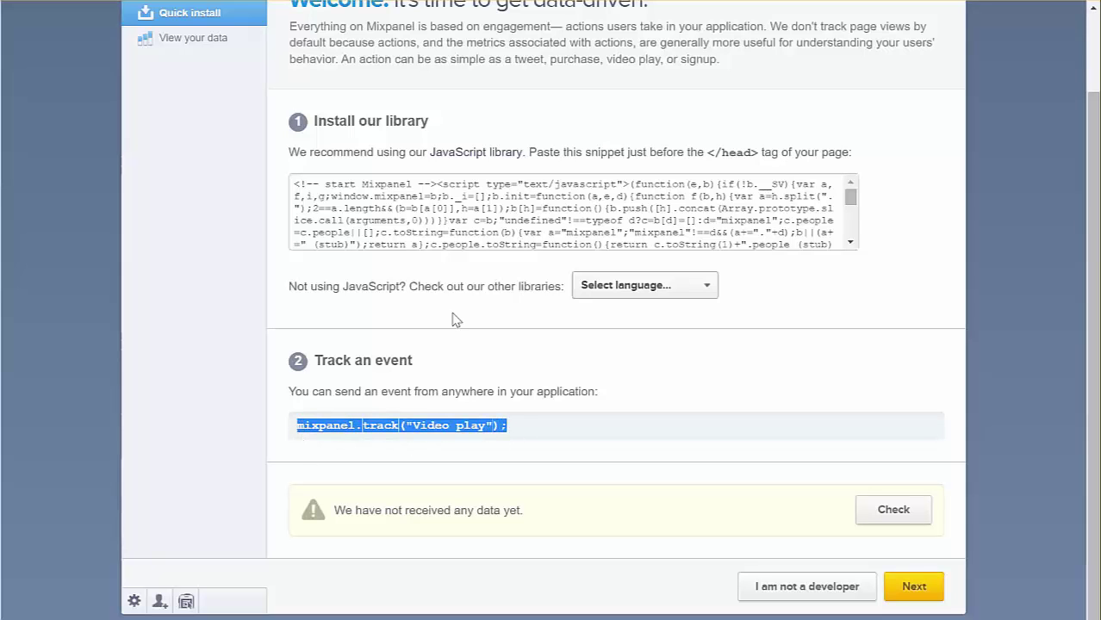
{"action": "scroll", "coordinate": [579, 469], "scroll_direction": "up", "scroll_amount": 1}
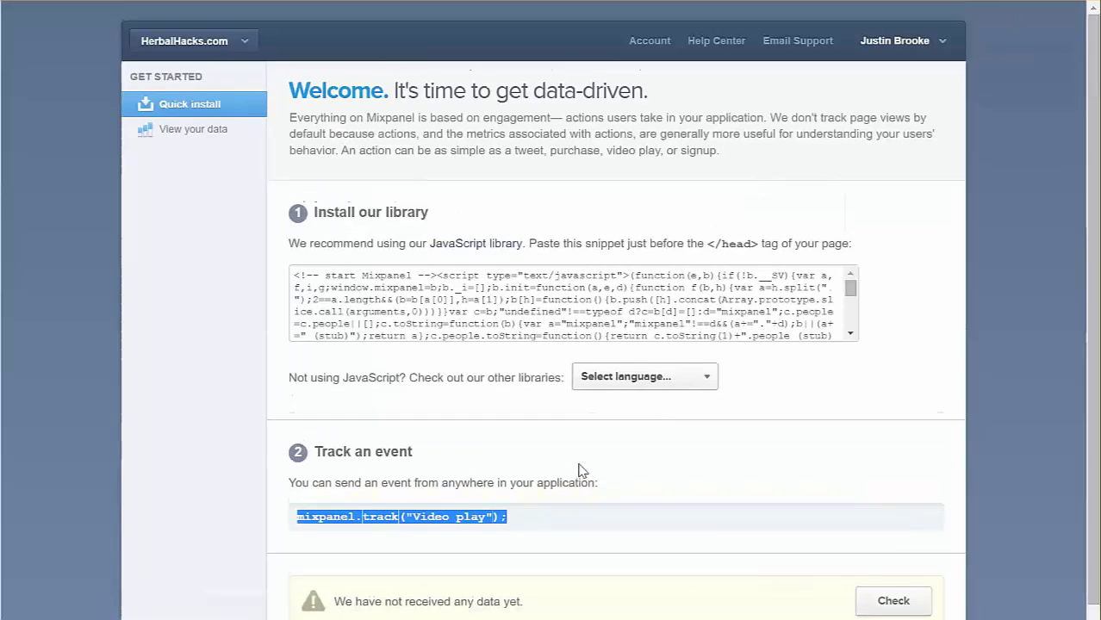
{"action": "scroll", "coordinate": [575, 475], "scroll_direction": "down", "scroll_amount": 1}
{"action": "scroll", "coordinate": [573, 475], "scroll_direction": "up", "scroll_amount": 1}
{"action": "scroll", "coordinate": [573, 475], "scroll_direction": "down", "scroll_amount": 1}
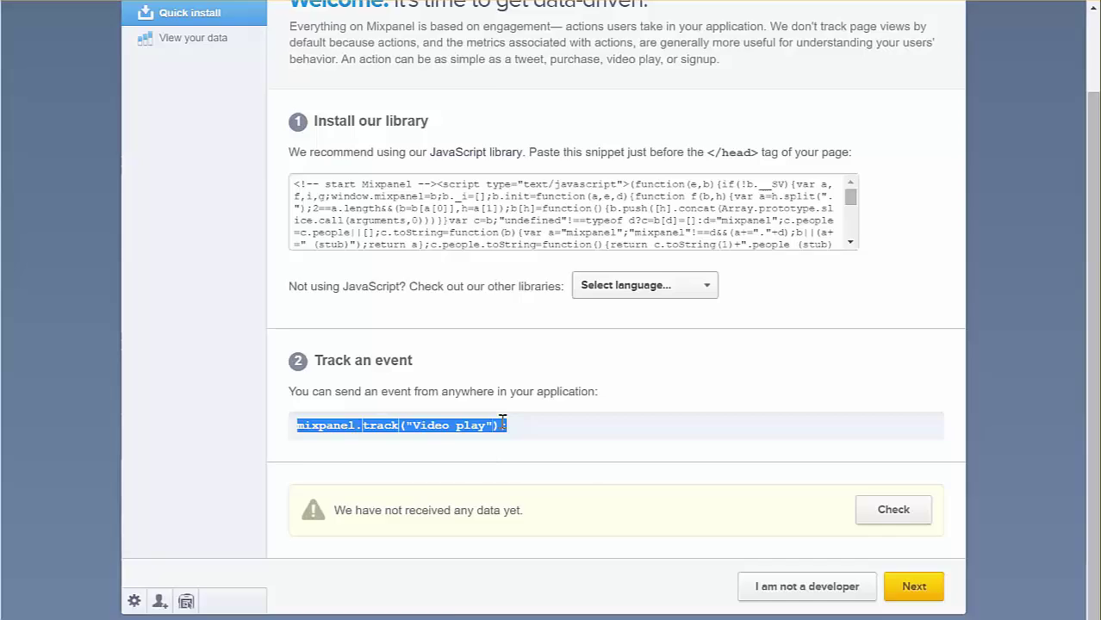
{"action": "scroll", "coordinate": [496, 466], "scroll_direction": "up", "scroll_amount": 1}
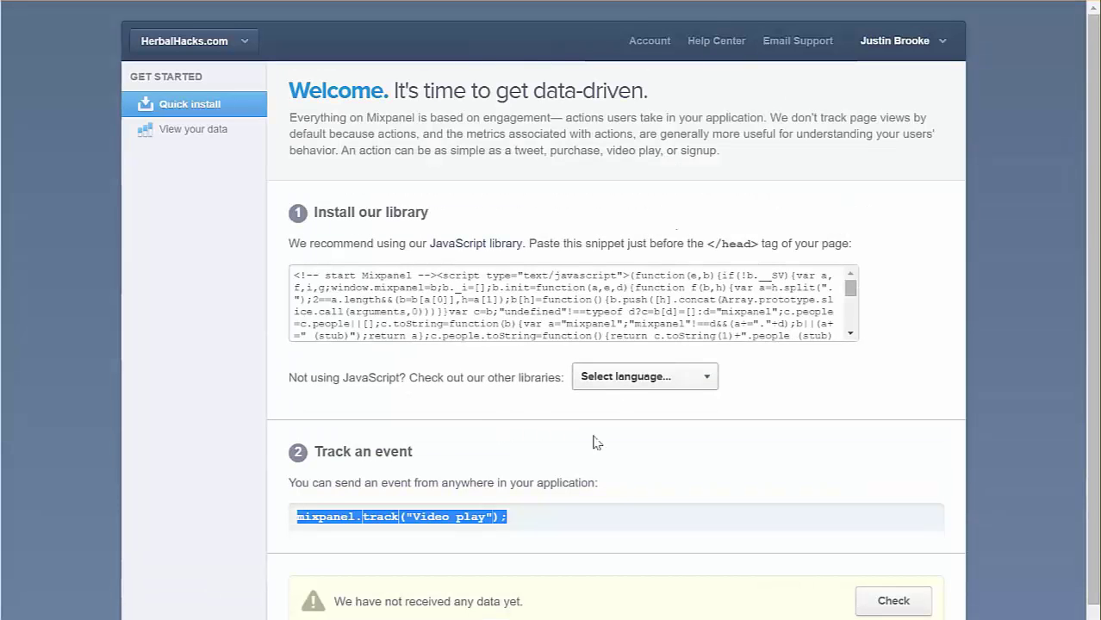
Open the Help Center's 'Tracking your first event' tutorial and select its script example.
{"action": "left_click", "coordinate": [732, 43]}
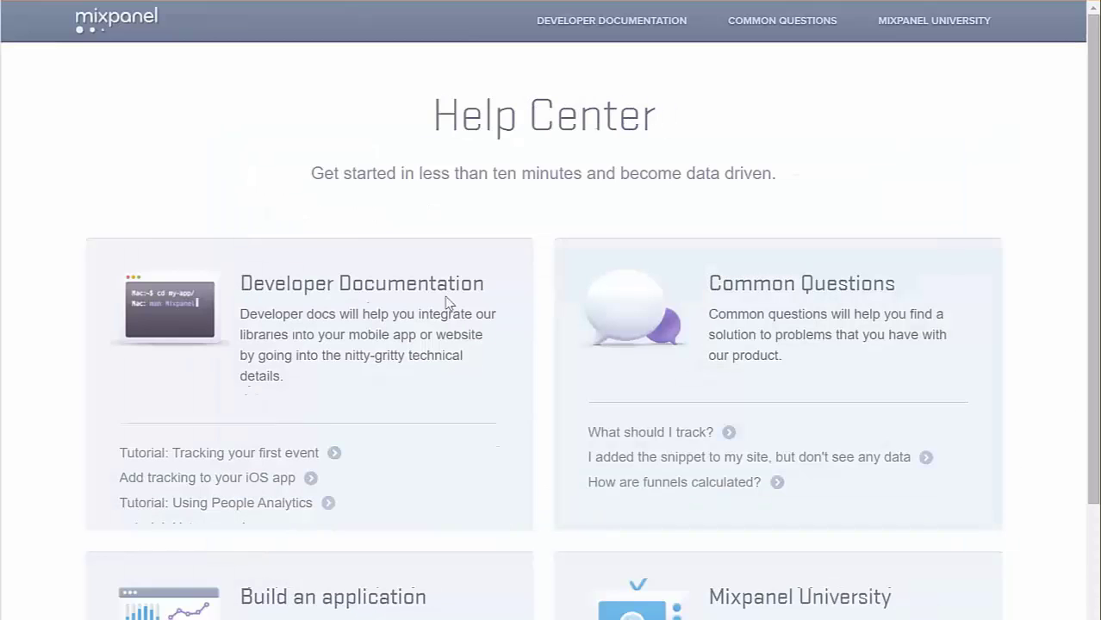
{"action": "left_click", "coordinate": [207, 454]}
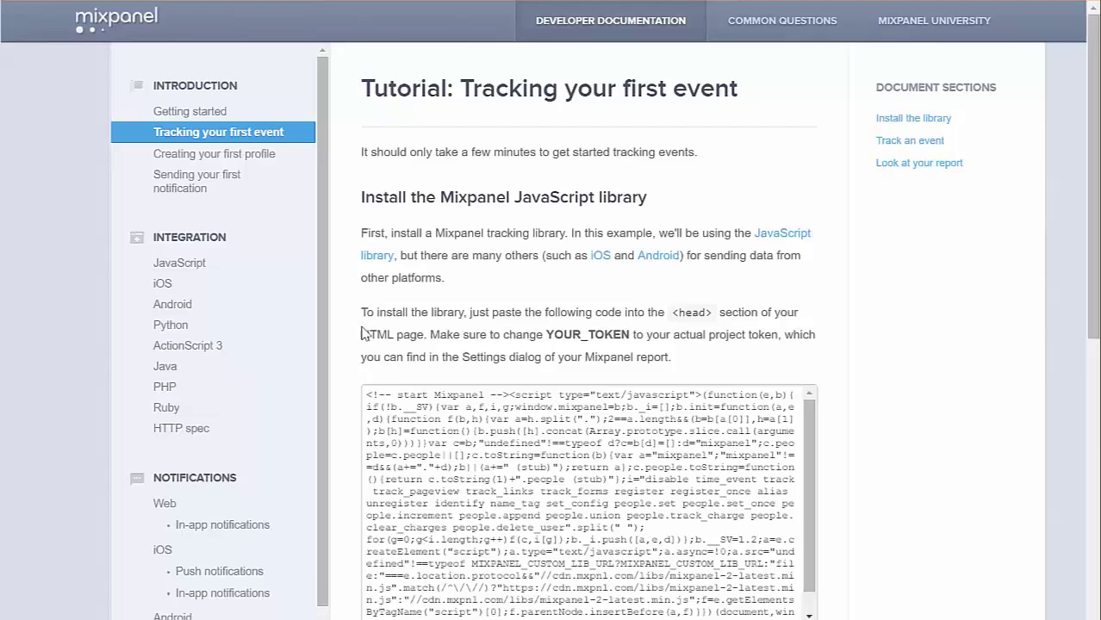
{"action": "scroll", "coordinate": [359, 332], "scroll_direction": "down", "scroll_amount": 8}
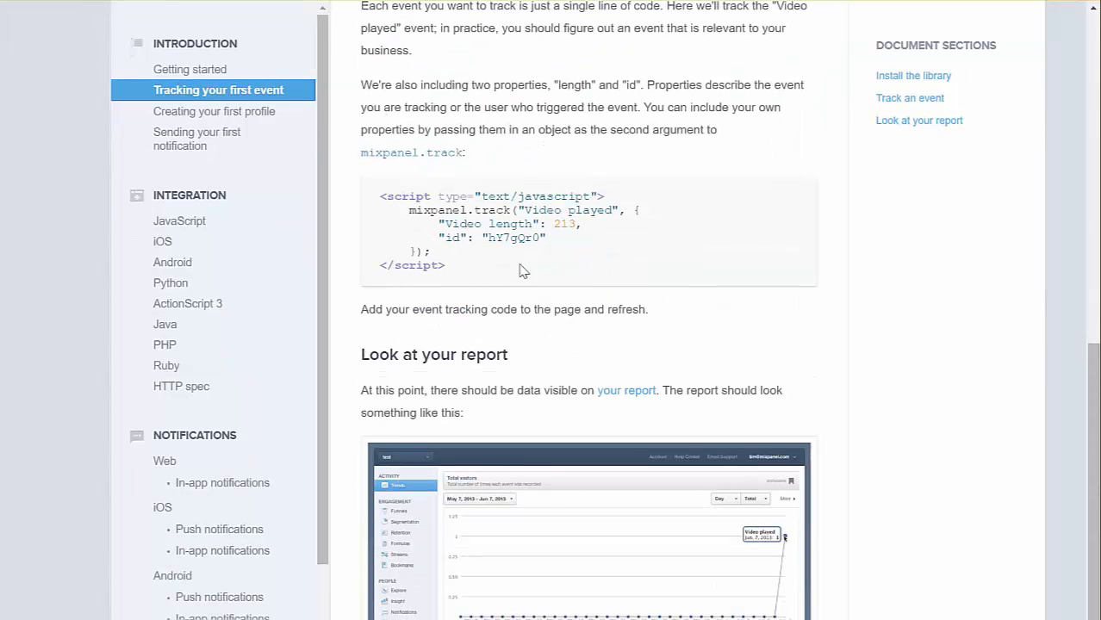
{"action": "left_click_drag", "start_coordinate": [439, 269], "coordinate": [377, 208]}
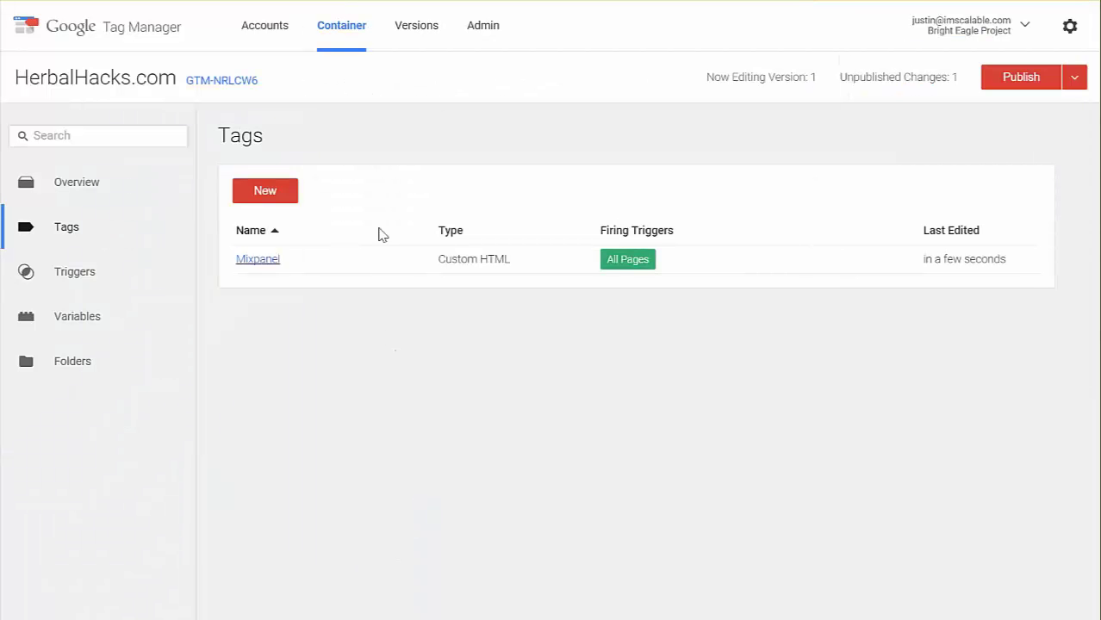
Start a new Custom HTML tag named Mixpanel Pageview Tracker.
{"action": "left_click", "coordinate": [265, 193]}
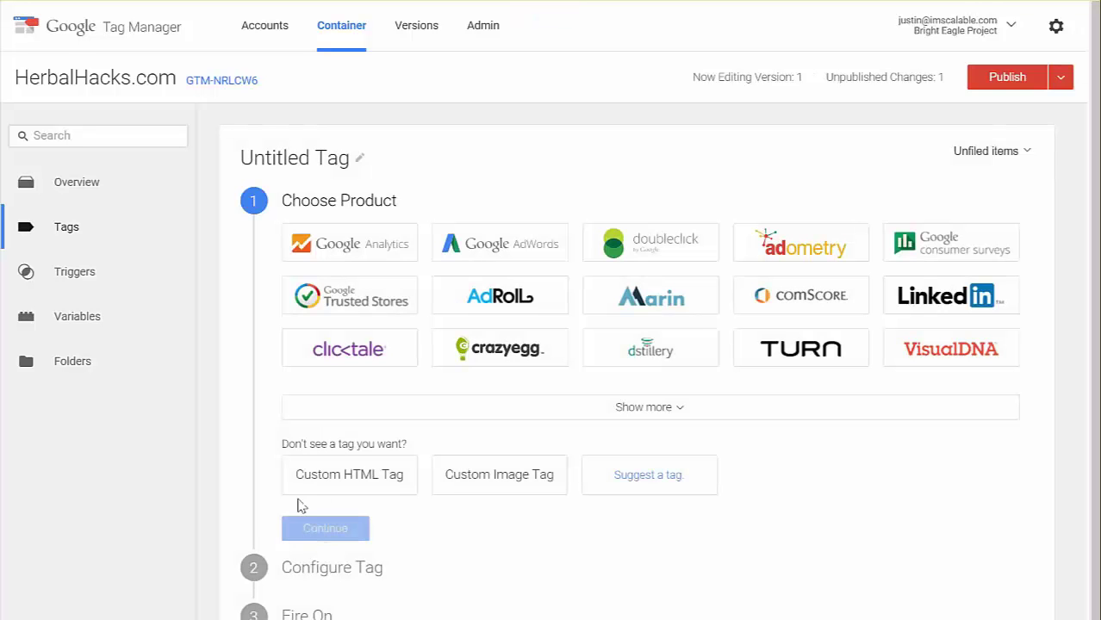
{"action": "left_click", "coordinate": [340, 475]}
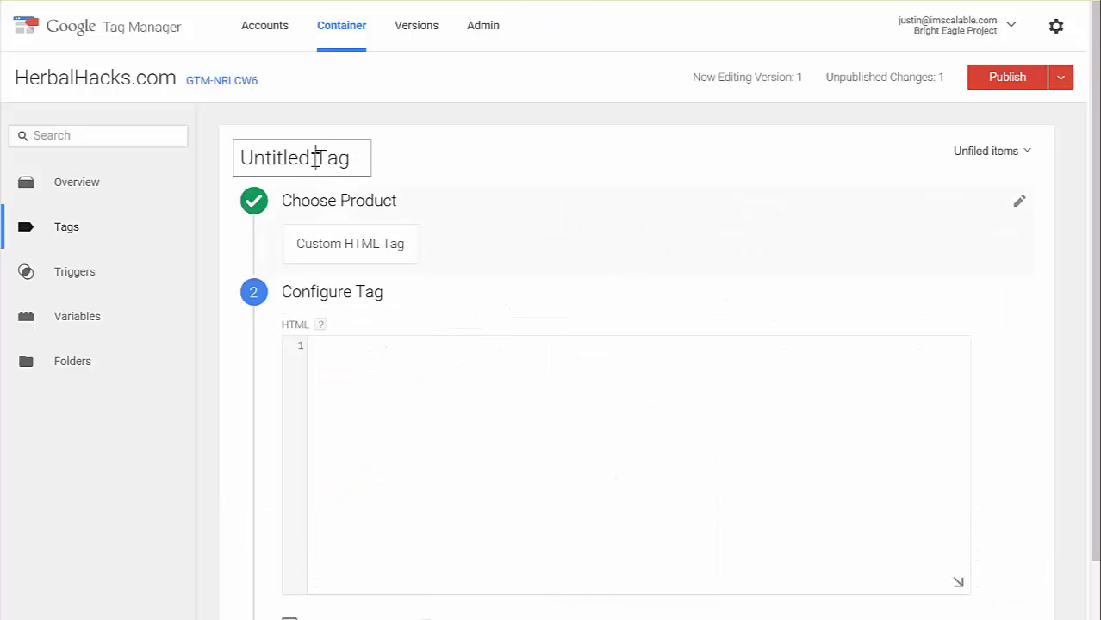
{"action": "left_click_drag", "start_coordinate": [352, 167], "coordinate": [244, 167]}
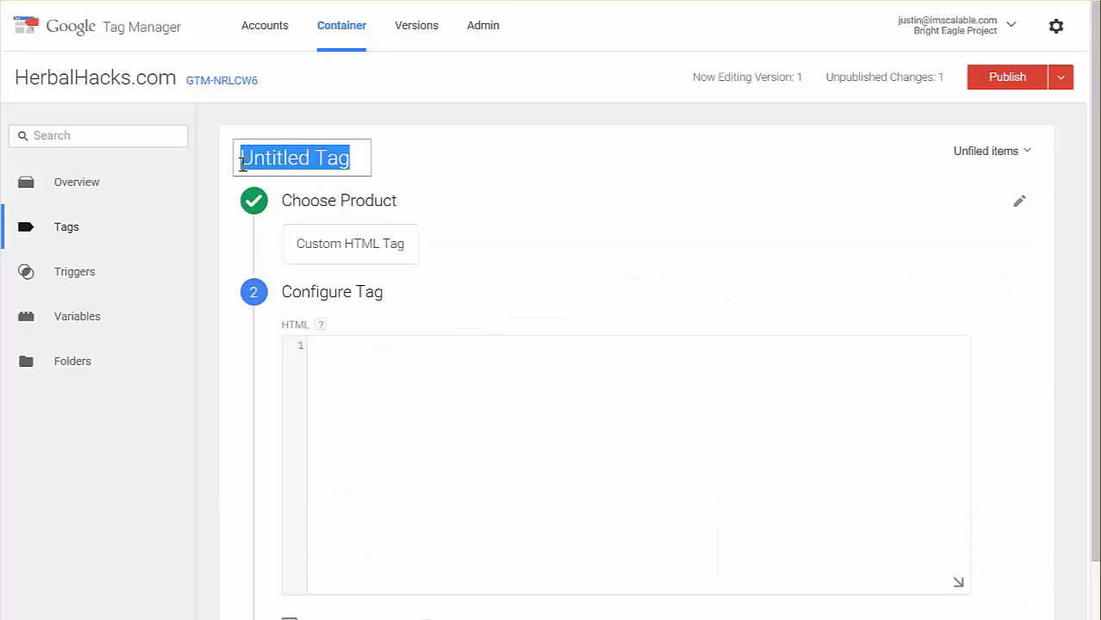
{"action": "type", "text": "Mixpan"}
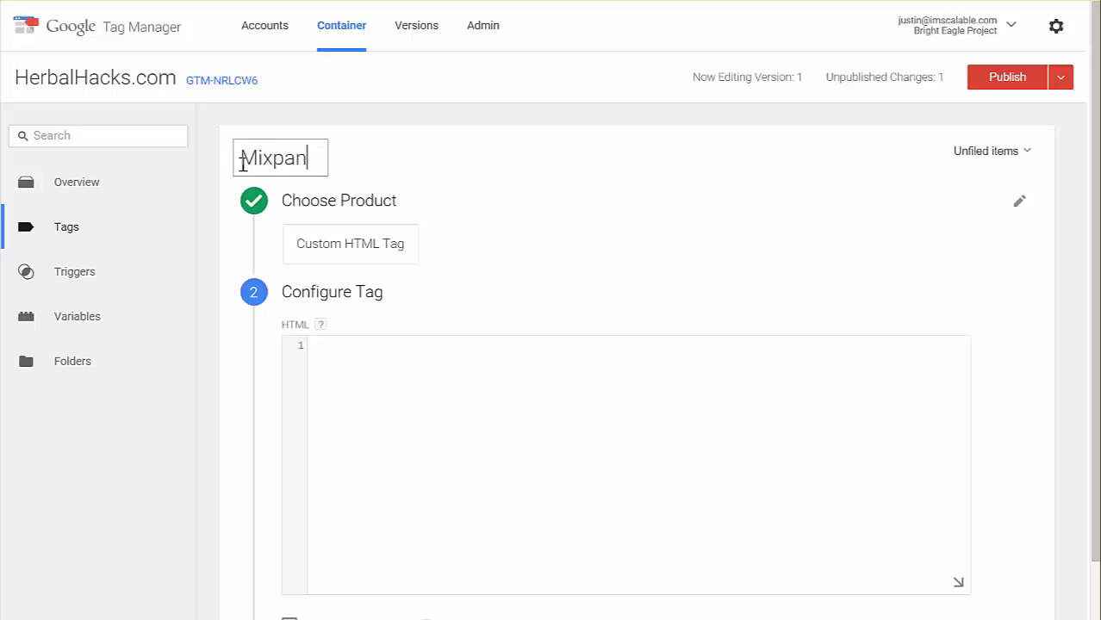
{"action": "type", "text": "el Pagev"}
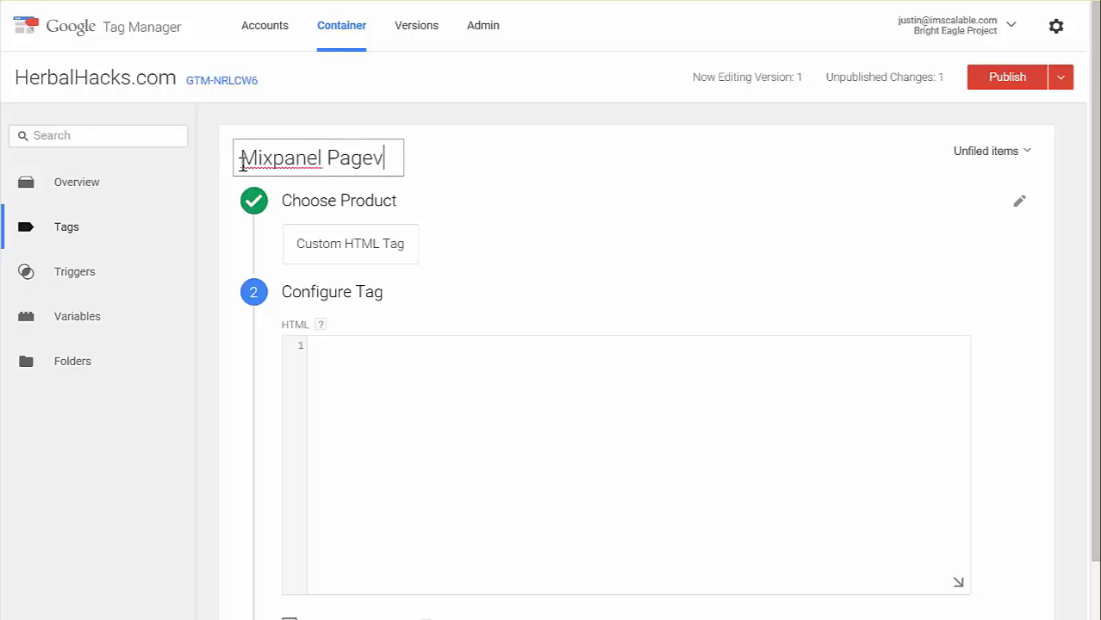
{"action": "type", "text": "iew Trac"}
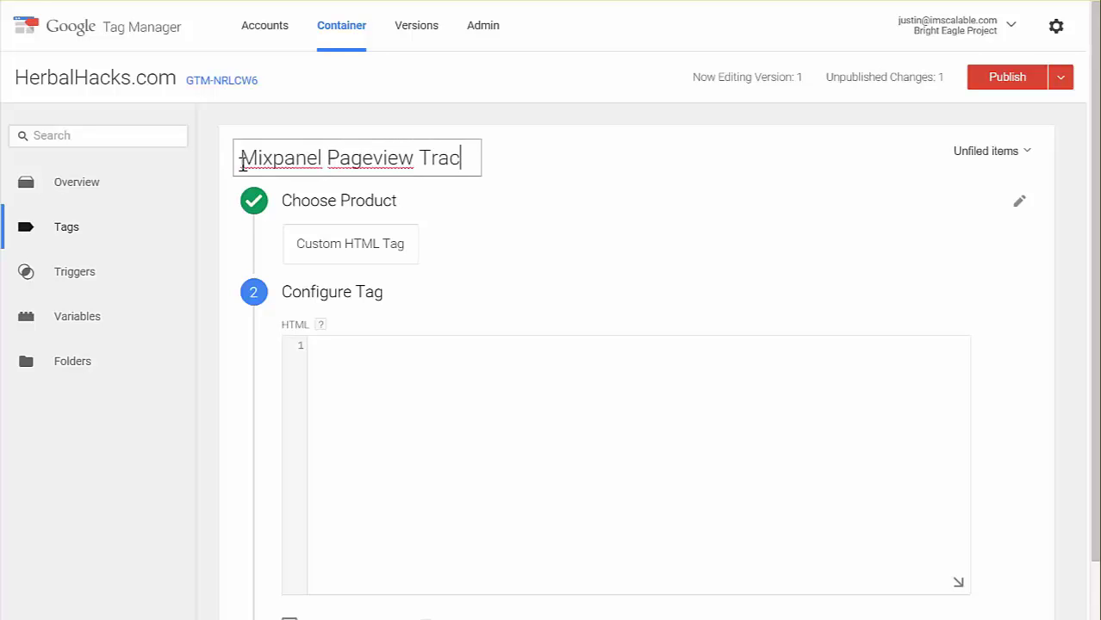
{"action": "type", "text": "ker"}
Paste the tracking script, remove its event properties, and rename the event to Pageview.
{"action": "left_click", "coordinate": [470, 423]}
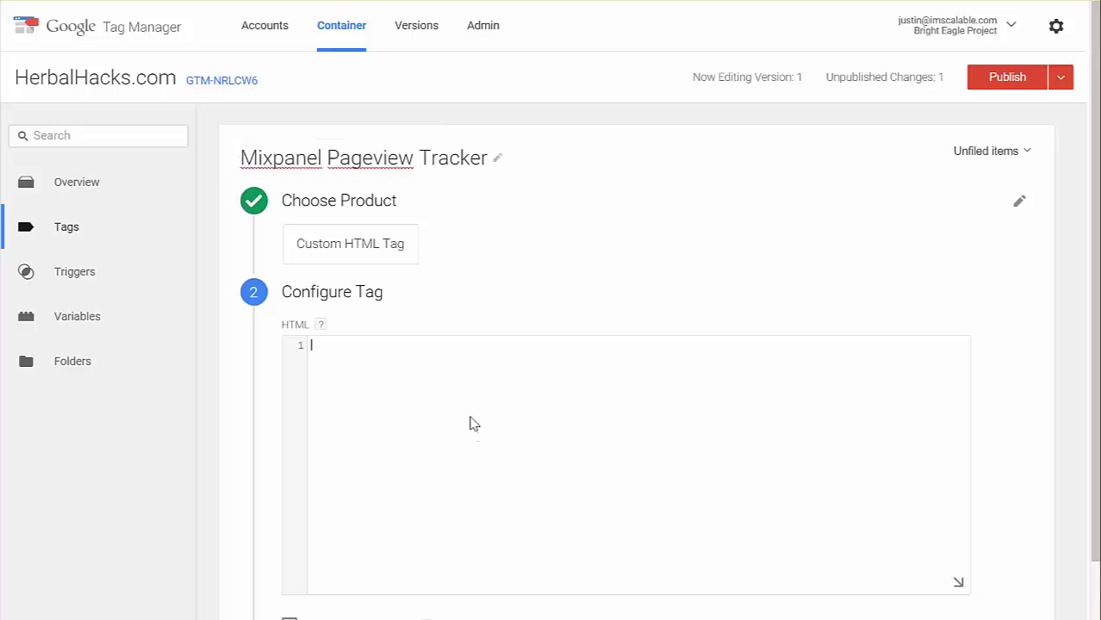
{"action": "right_click", "coordinate": [467, 405]}
{"action": "left_click", "coordinate": [510, 216]}
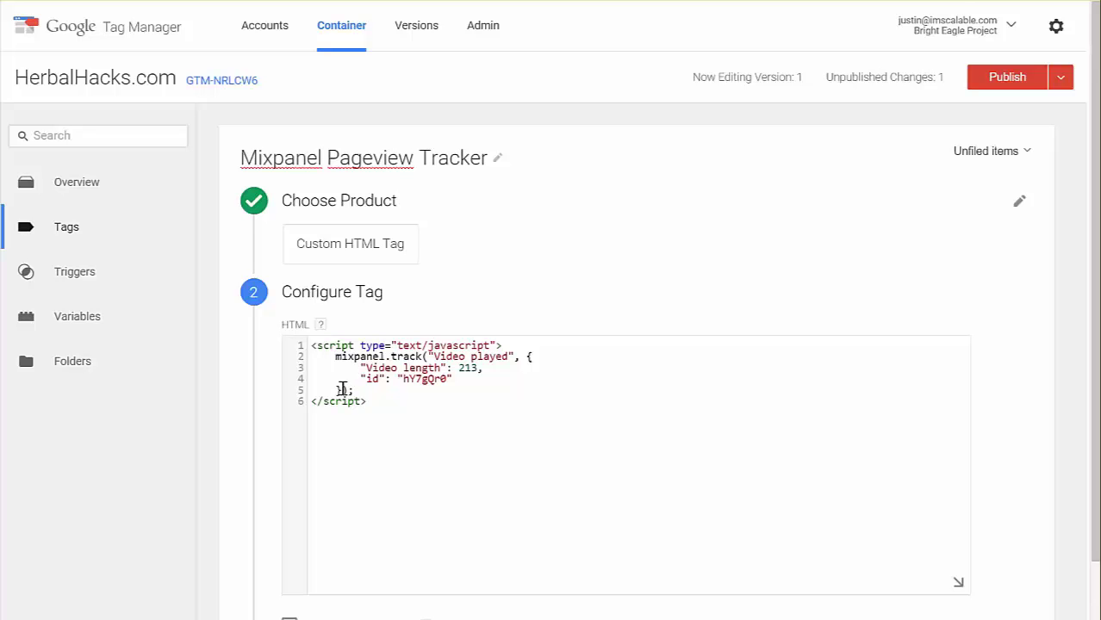
{"action": "left_click_drag", "start_coordinate": [342, 389], "coordinate": [517, 363]}
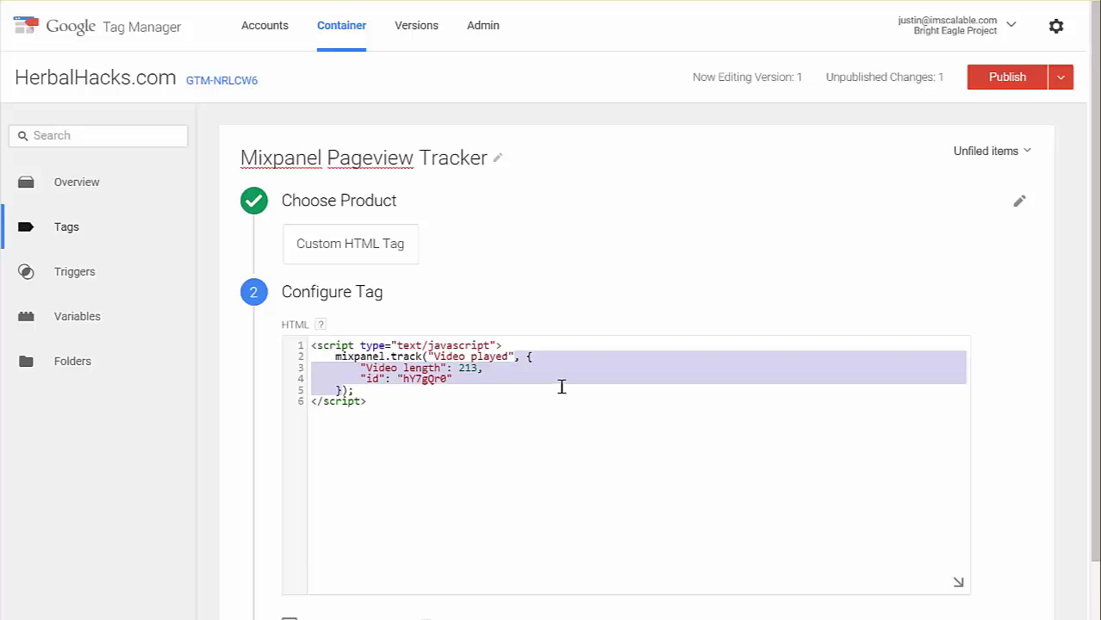
{"action": "key", "text": "BackSpace"}
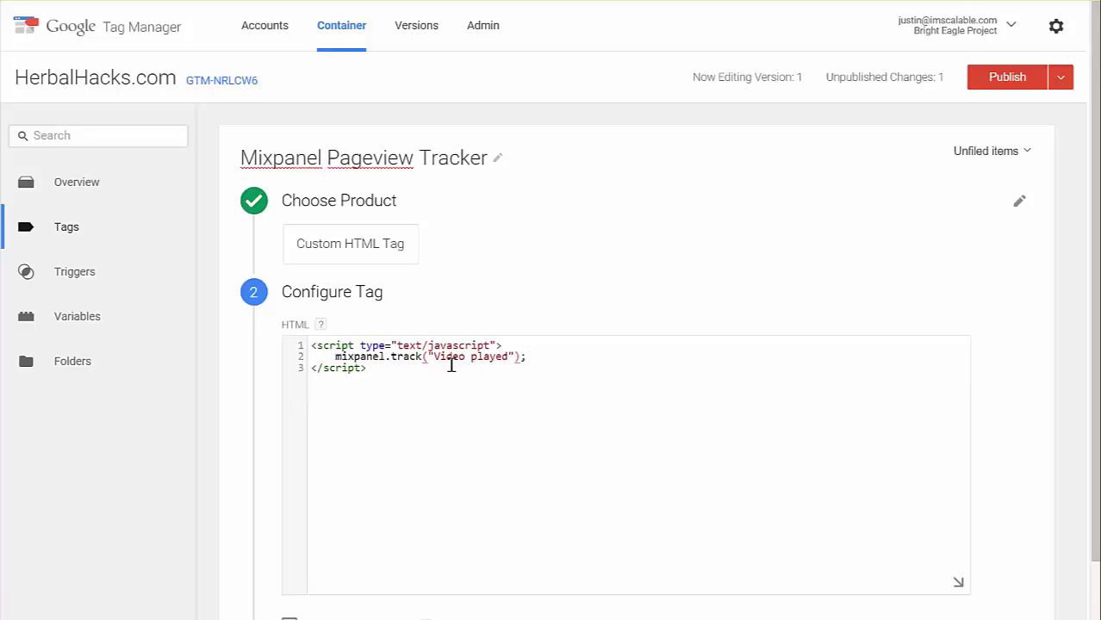
{"action": "left_click_drag", "start_coordinate": [436, 357], "coordinate": [511, 357]}
{"action": "type", "text": "Pageview"}
{"action": "scroll", "coordinate": [267, 396], "scroll_direction": "down", "scroll_amount": 2}
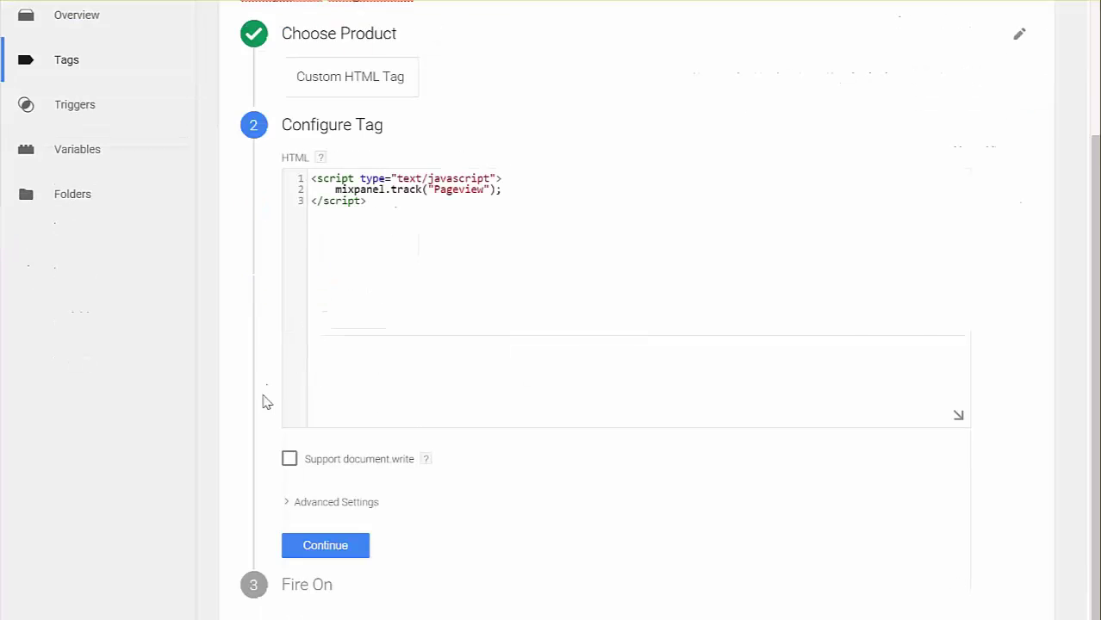
Set the Mixpanel Pageview Tracker tag to fire on All Pages and save it.
{"action": "left_click", "coordinate": [297, 549]}
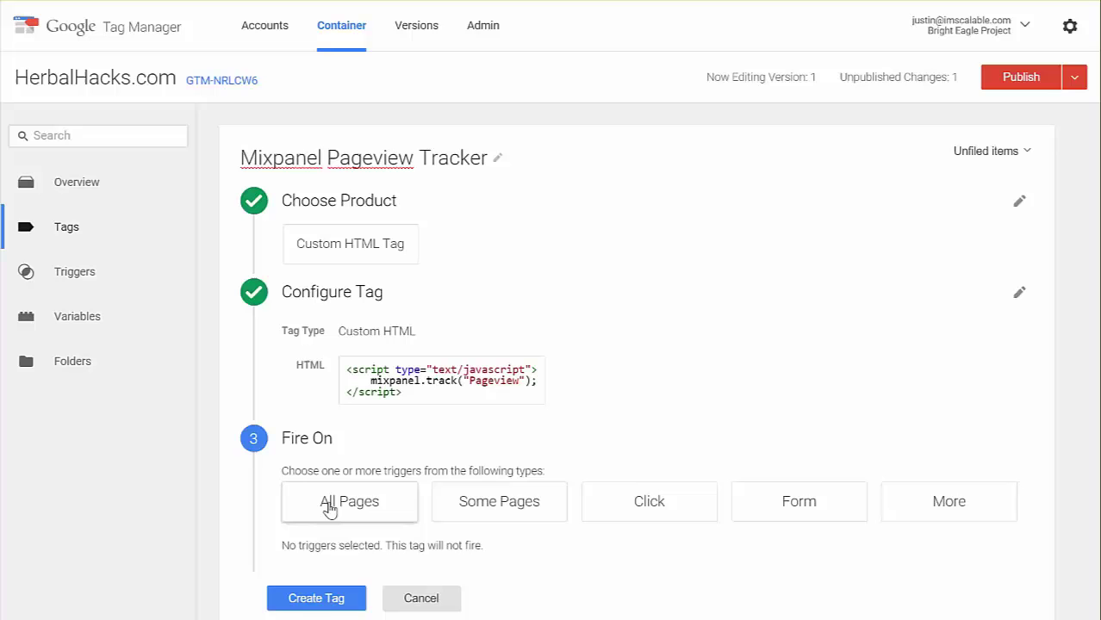
{"action": "left_click", "coordinate": [329, 508]}
{"action": "scroll", "coordinate": [256, 553], "scroll_direction": "down", "scroll_amount": 1}
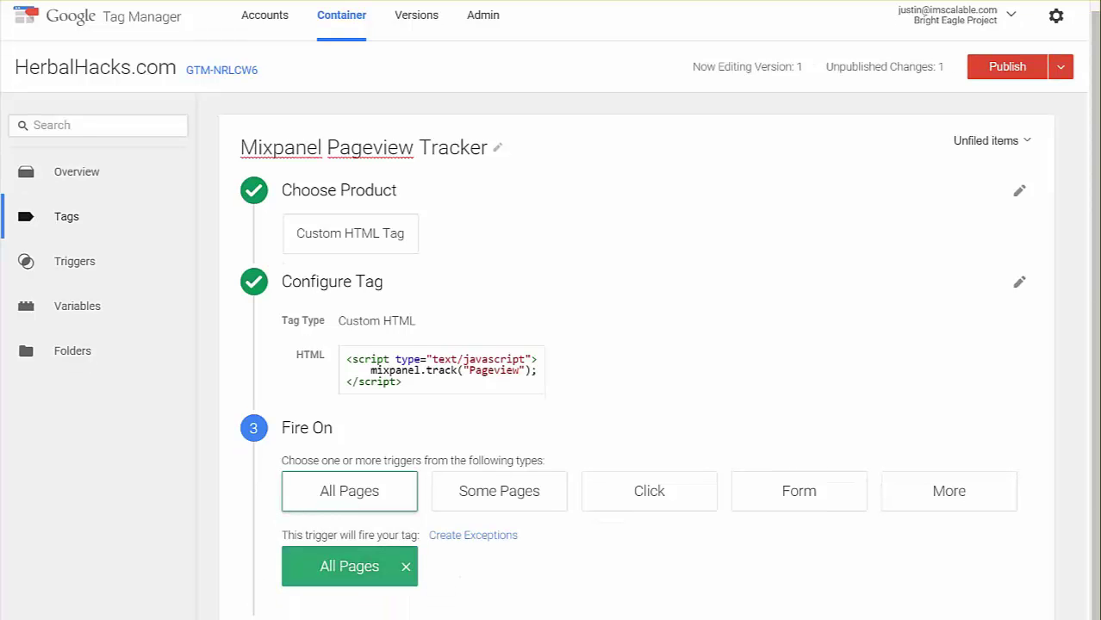
{"action": "left_click", "coordinate": [568, 571]}
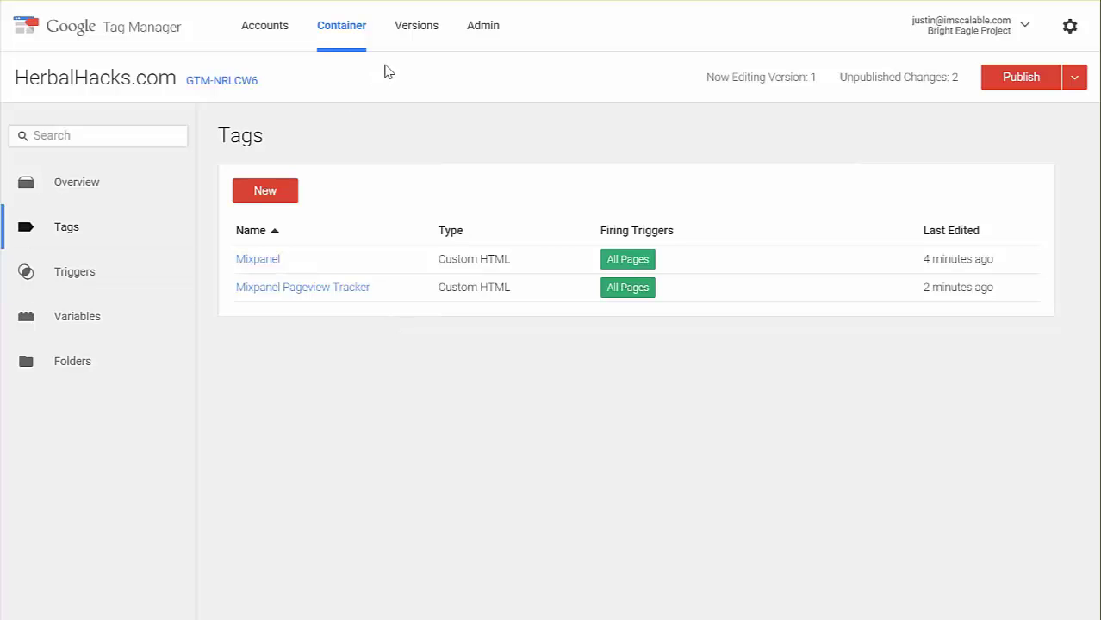
Copy the container's install code from Admin > Install Google Tag Manager.
{"action": "left_click", "coordinate": [483, 31]}
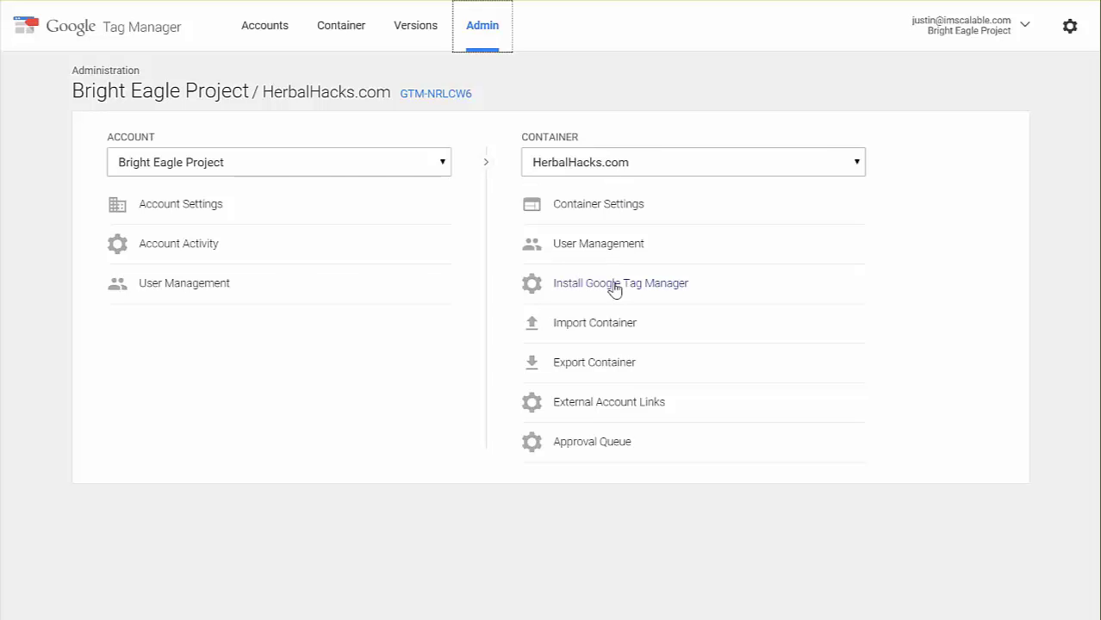
{"action": "left_click", "coordinate": [616, 287]}
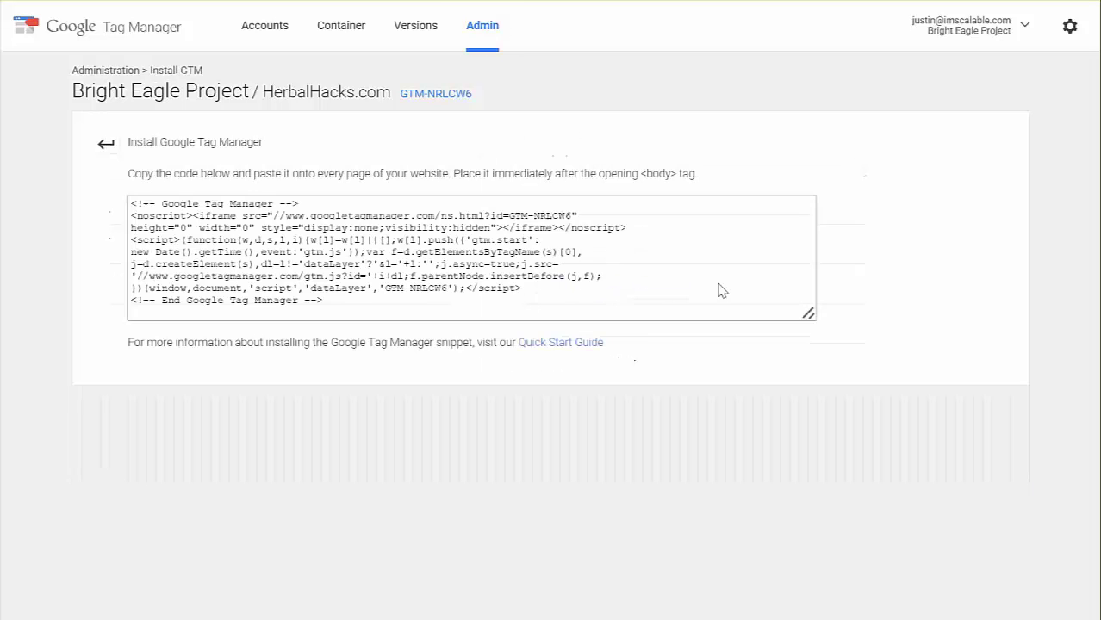
{"action": "left_click", "coordinate": [304, 287]}
{"action": "left_click_drag", "start_coordinate": [322, 304], "coordinate": [135, 200]}
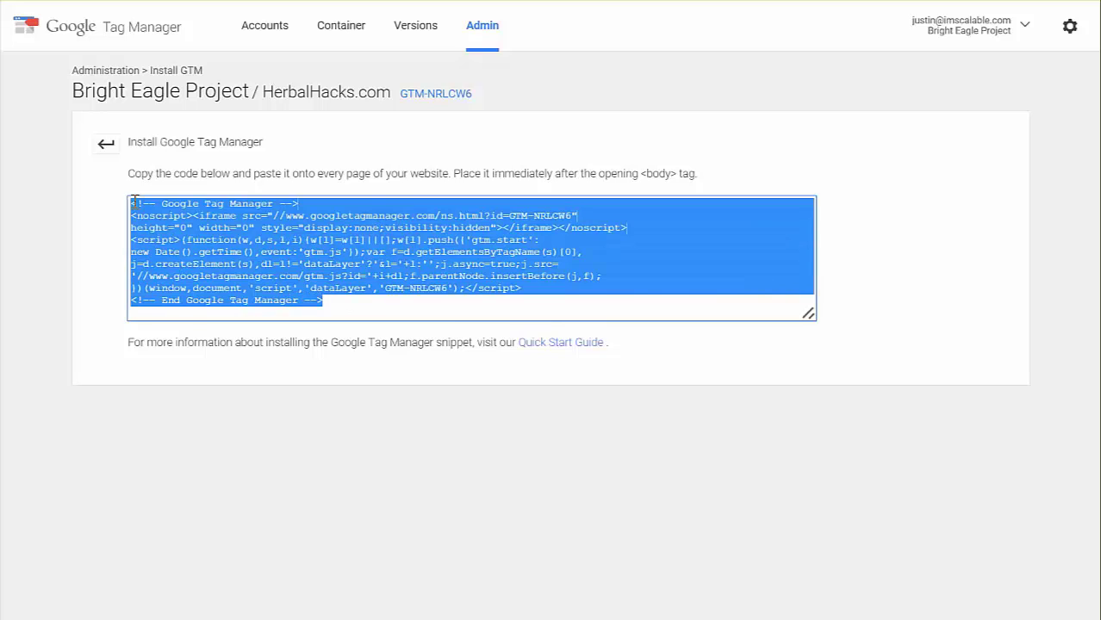
{"action": "right_click", "coordinate": [183, 231]}
{"action": "left_click", "coordinate": [207, 237]}
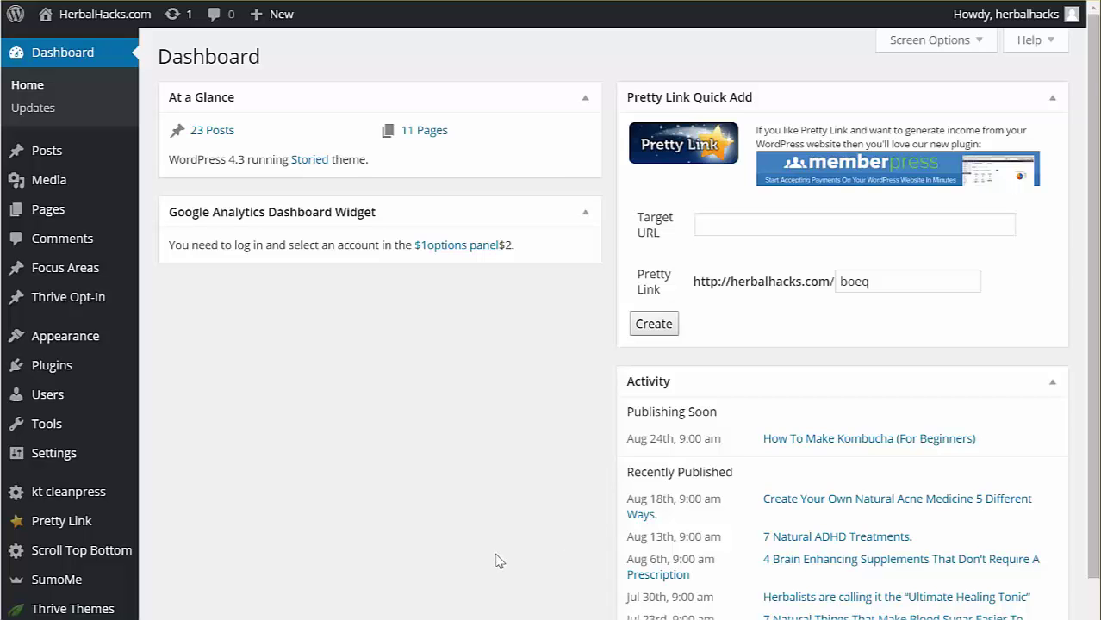
Go to the Analytics / Scripts section of Thrive Themes' Thrive Options.
{"action": "scroll", "coordinate": [431, 517], "scroll_direction": "down", "scroll_amount": 2}
{"action": "mouse_move", "coordinate": [65, 534]}
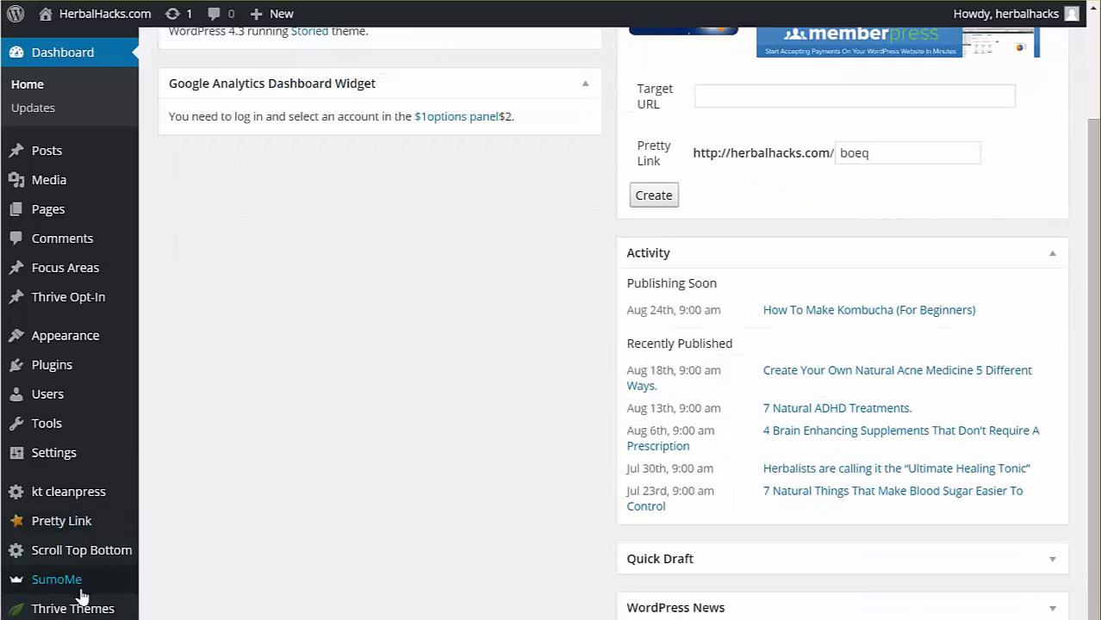
{"action": "mouse_move", "coordinate": [76, 604]}
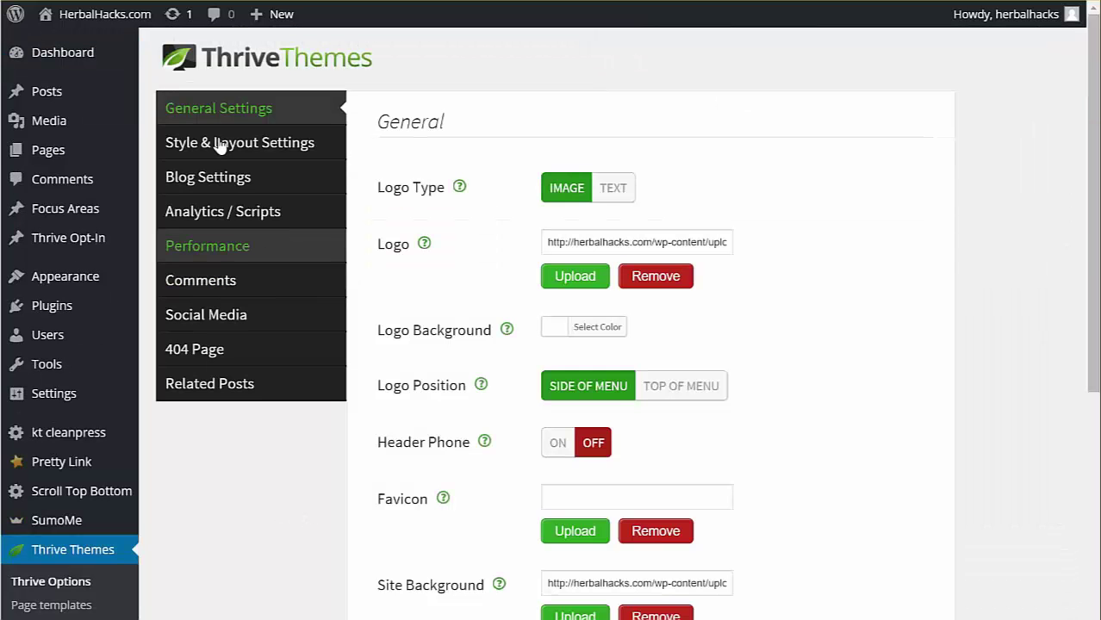
{"action": "left_click", "coordinate": [223, 211]}
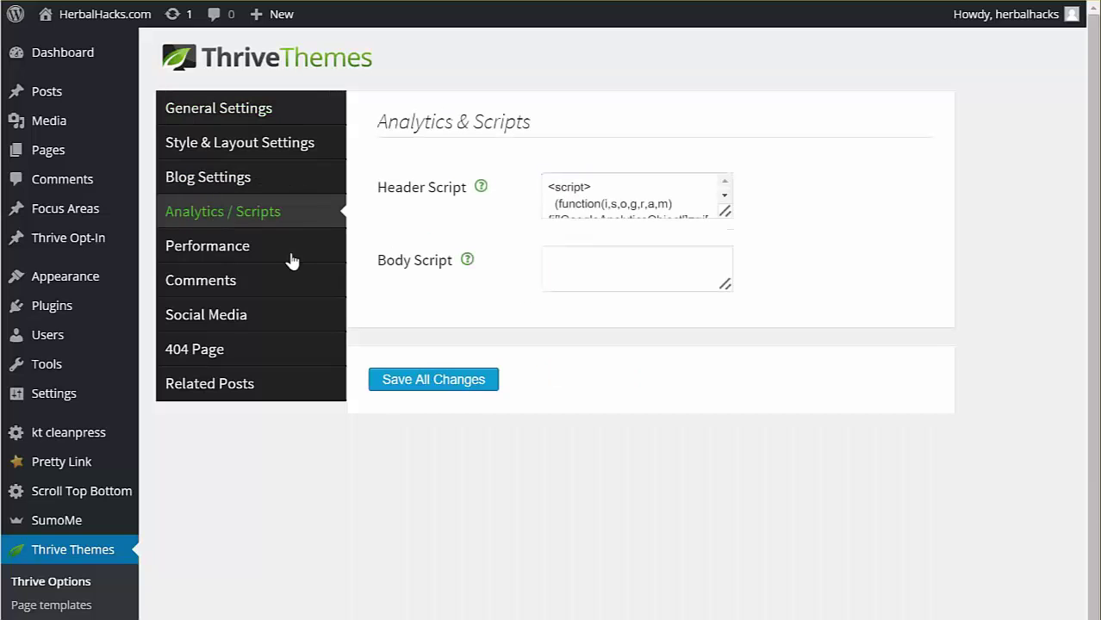
Paste the GTM snippet into the Body Script field and save all changes.
{"action": "left_click", "coordinate": [603, 268]}
{"action": "right_click", "coordinate": [603, 265]}
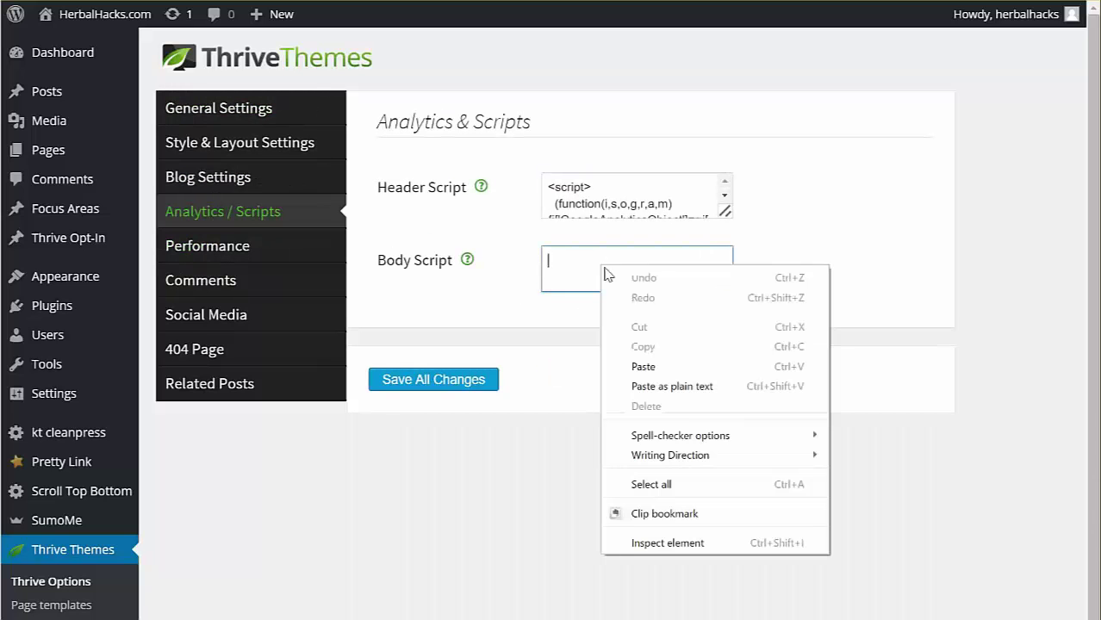
{"action": "left_click", "coordinate": [659, 367]}
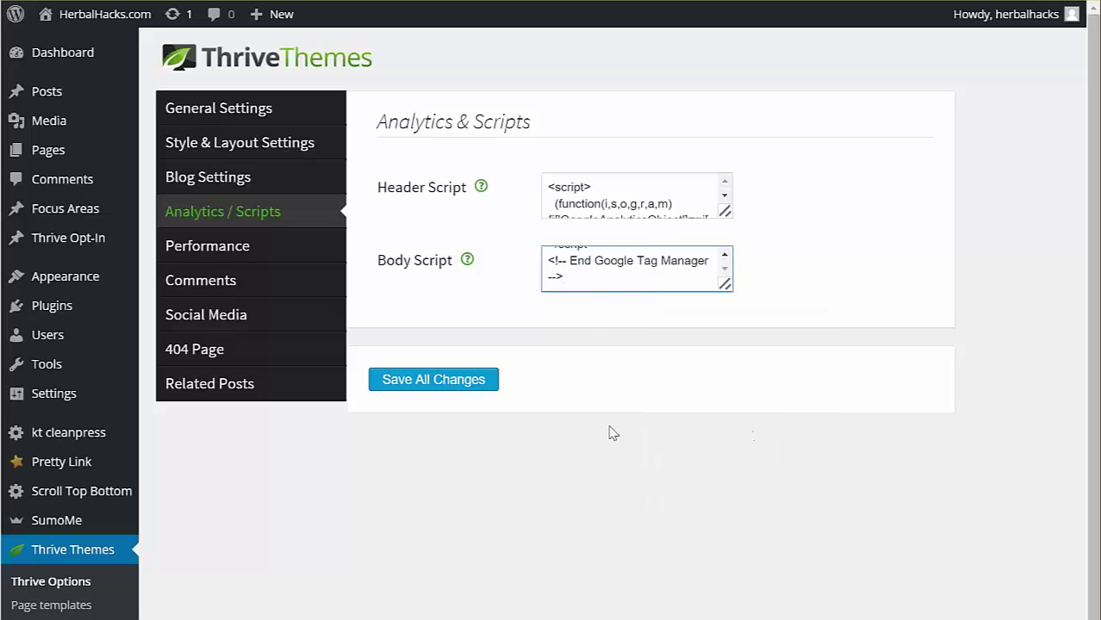
{"action": "left_click", "coordinate": [435, 384]}
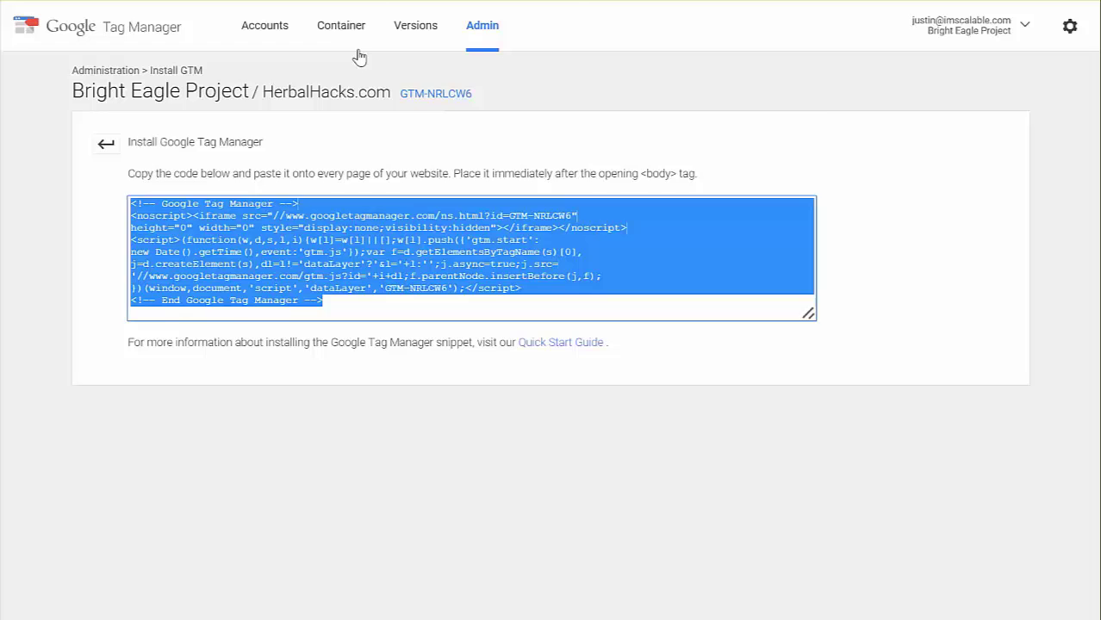
Publish the HerbalHacks.com container live as Version 1 and dismiss the success message.
{"action": "left_click", "coordinate": [389, 96]}
{"action": "left_click", "coordinate": [390, 96]}
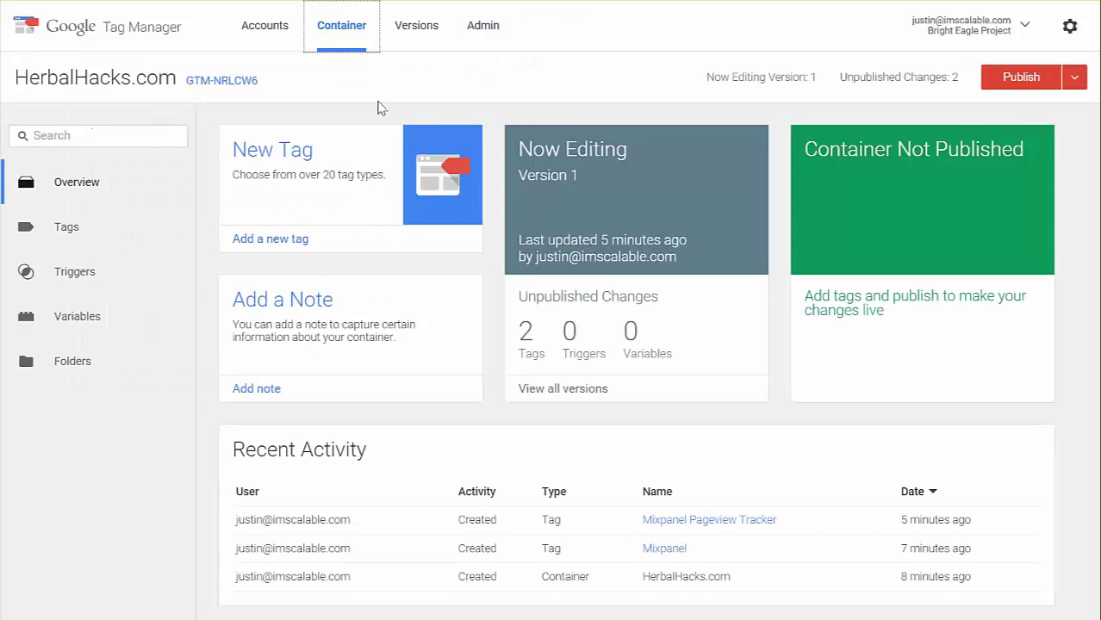
{"action": "left_click", "coordinate": [1026, 85]}
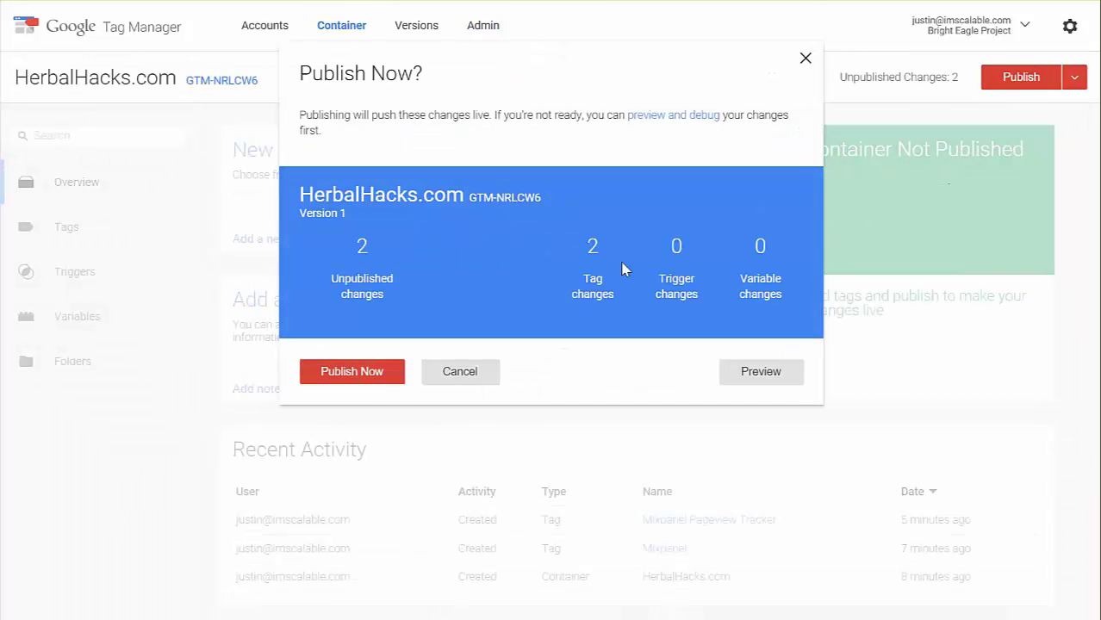
{"action": "left_click", "coordinate": [362, 373]}
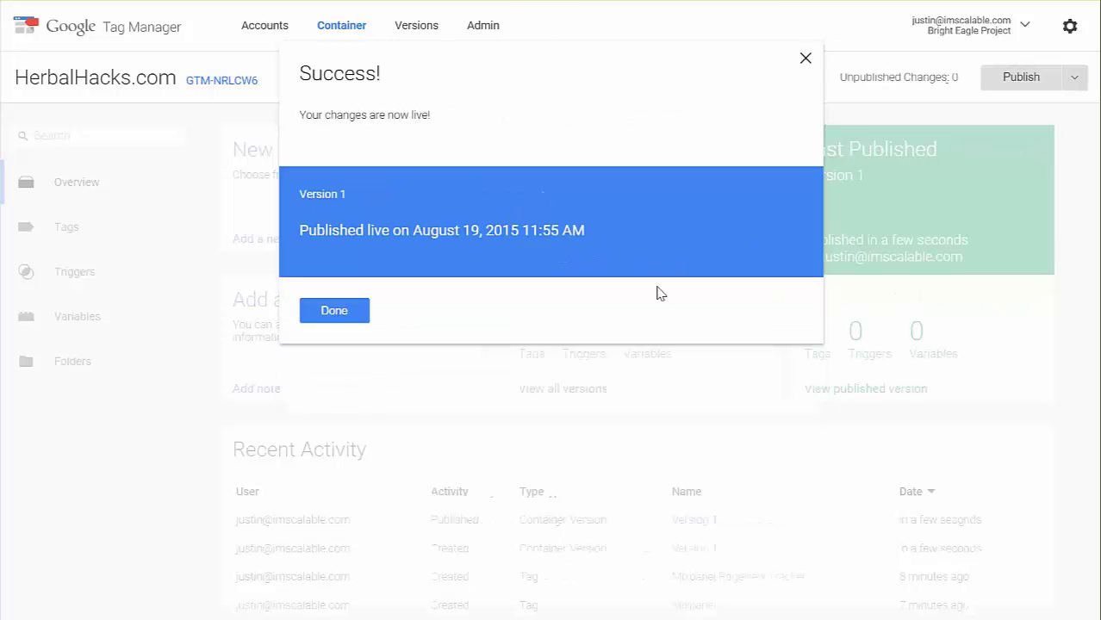
{"action": "left_click", "coordinate": [305, 310]}
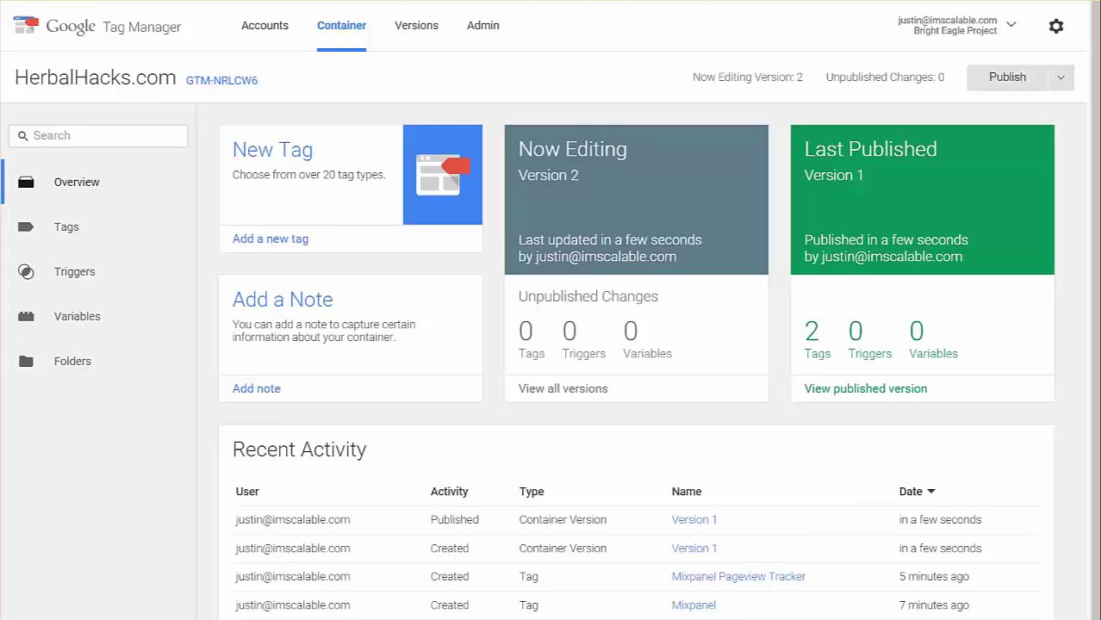
{"action": "key", "text": "ctrl+Tab"}
{"action": "scroll", "coordinate": [314, 341], "scroll_direction": "up", "scroll_amount": 5}
Bring up the HerbalHacks.com Segmentation page in Mixpanel, which reports no recent data.
{"action": "scroll", "coordinate": [314, 340], "scroll_direction": "up", "scroll_amount": 2}
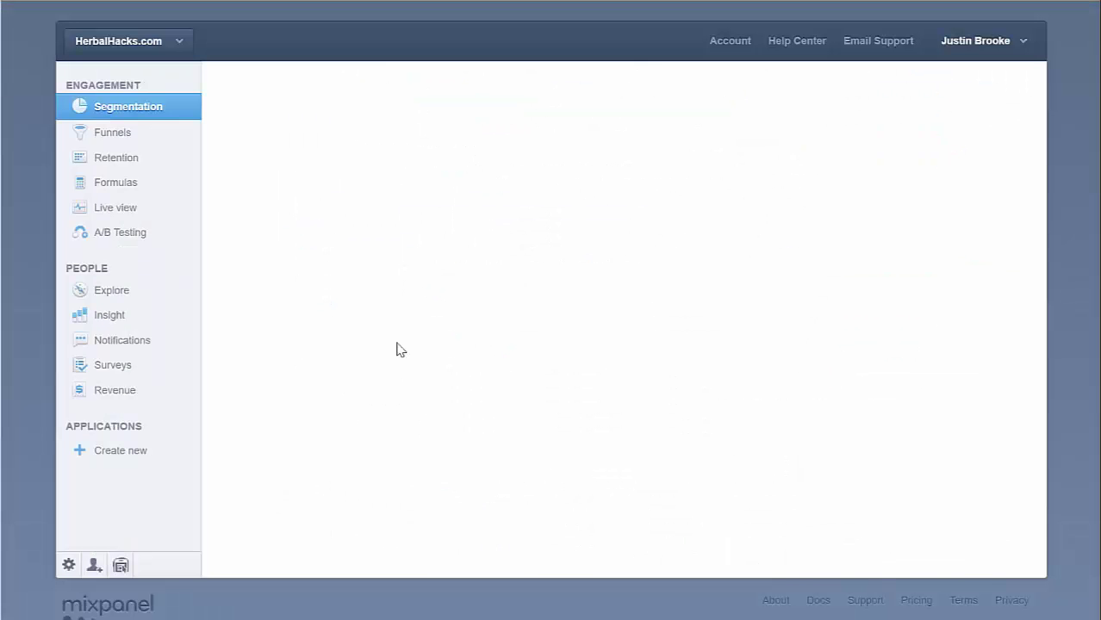
{"action": "scroll", "coordinate": [521, 366], "scroll_direction": "down", "scroll_amount": 2}
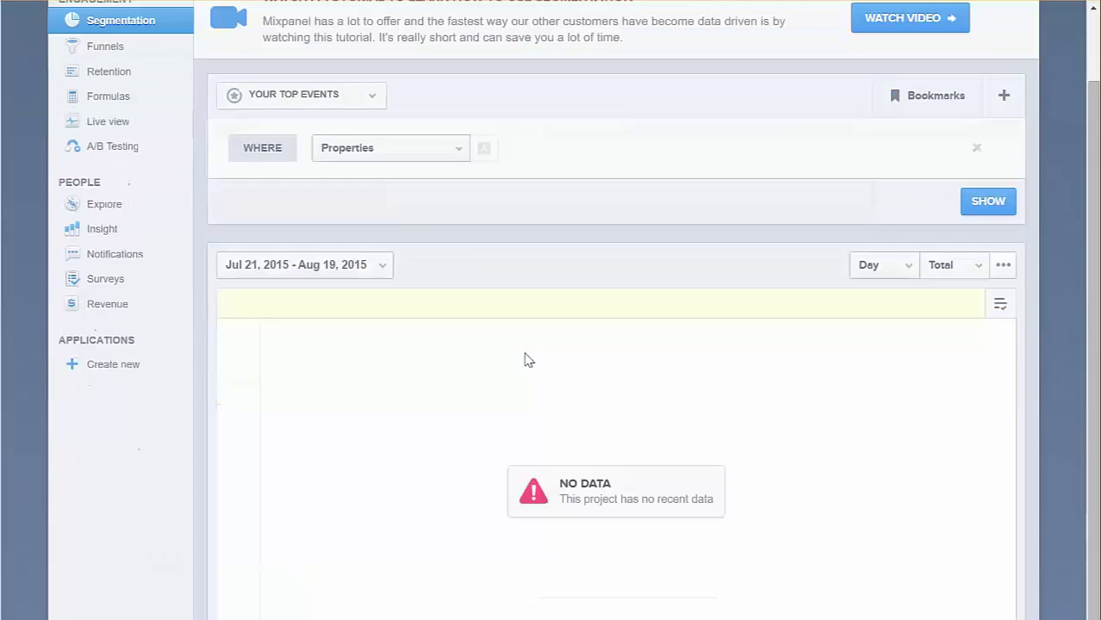
{"action": "scroll", "coordinate": [435, 435], "scroll_direction": "up", "scroll_amount": 2}
{"action": "right_click", "coordinate": [560, 4]}
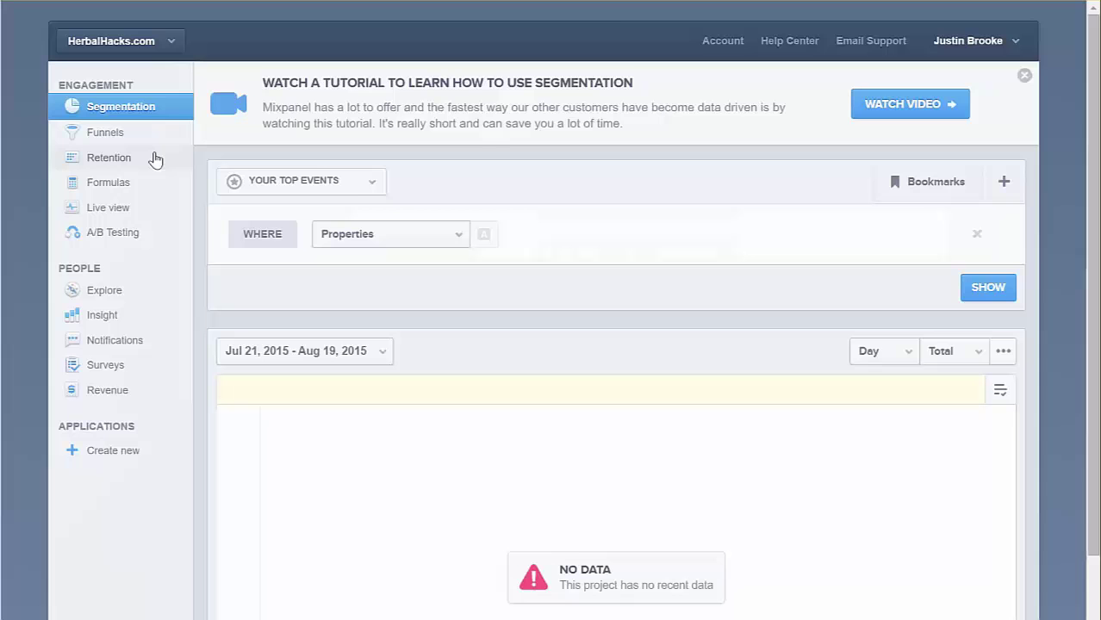
Open Mixpanel Live view, then visit the site in a new tab and open the acne medicine post.
{"action": "left_click", "coordinate": [121, 208]}
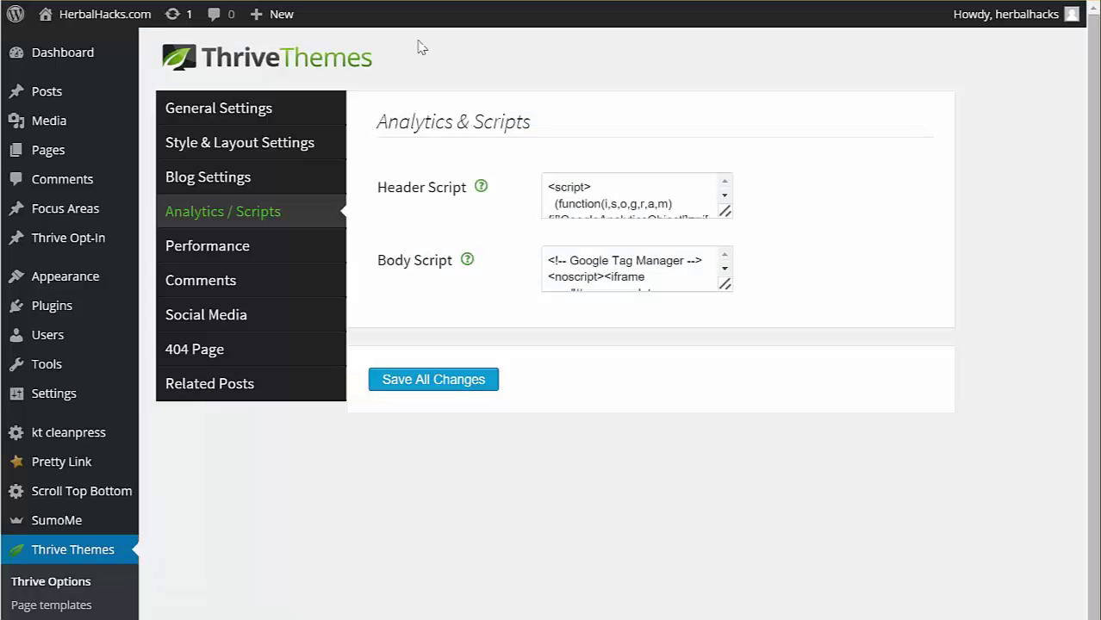
{"action": "mouse_move", "coordinate": [112, 14]}
{"action": "right_click", "coordinate": [99, 44]}
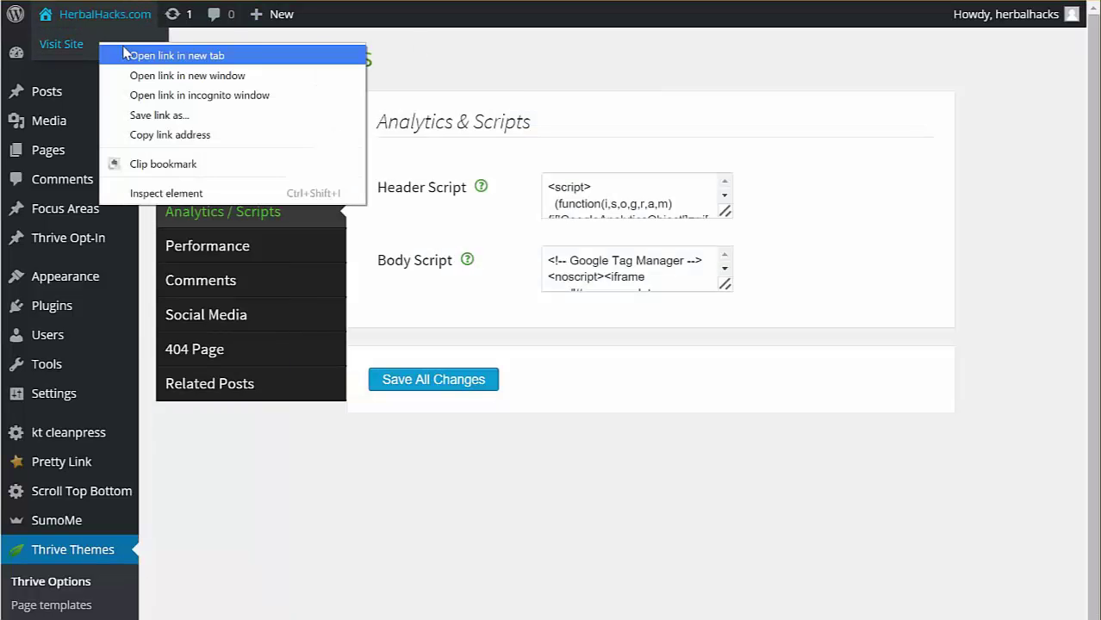
{"action": "left_click", "coordinate": [129, 53]}
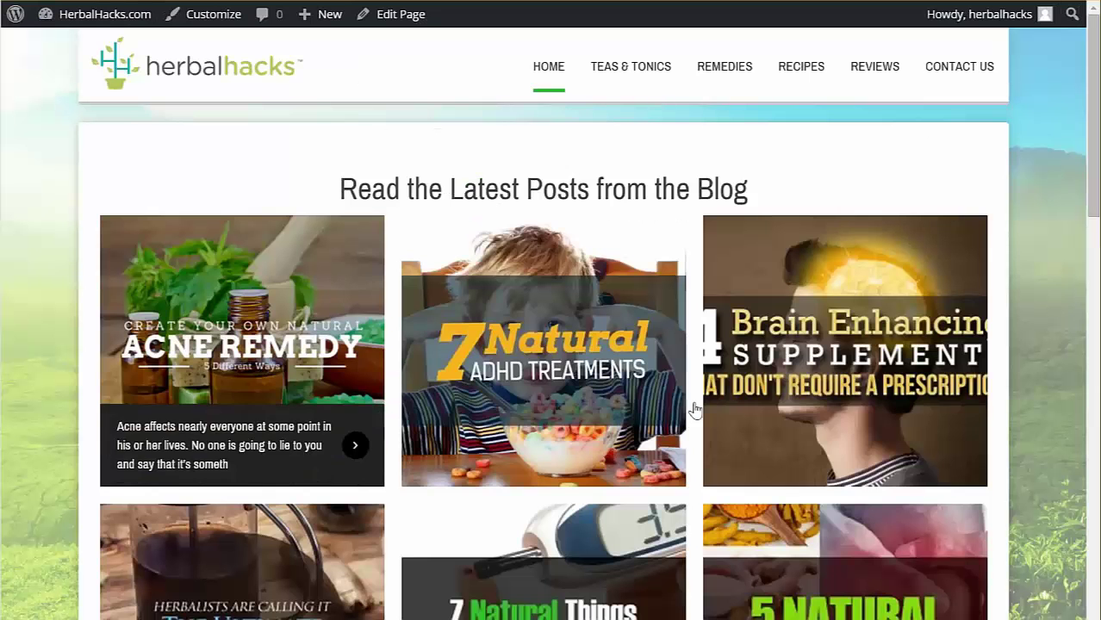
{"action": "left_click", "coordinate": [442, 284]}
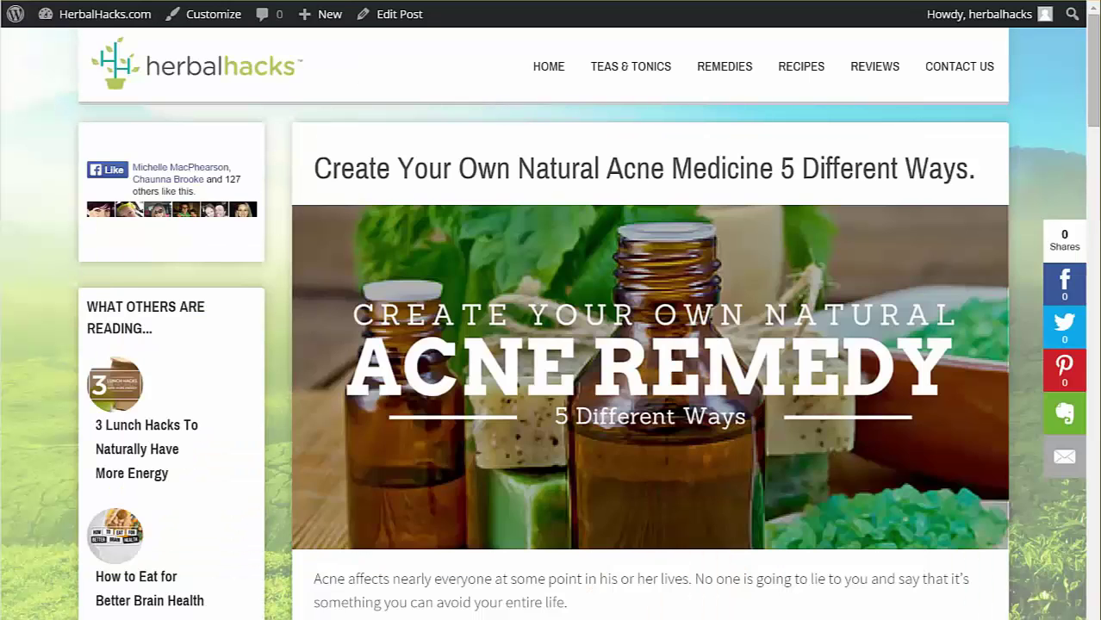